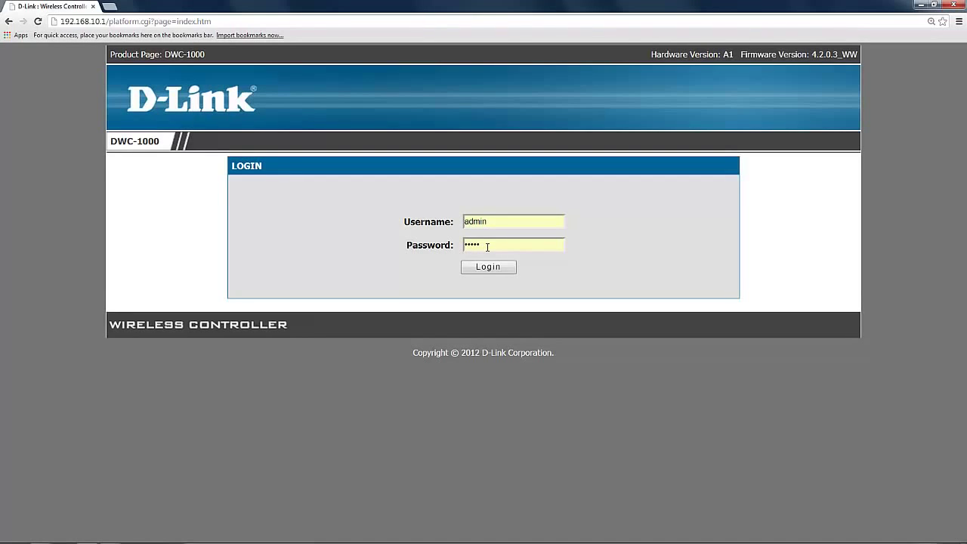
Step: Log in to the wireless controller with the filled-in credentials and open the AP profiles summary
{"action": "left_click", "coordinate": [488, 266]}
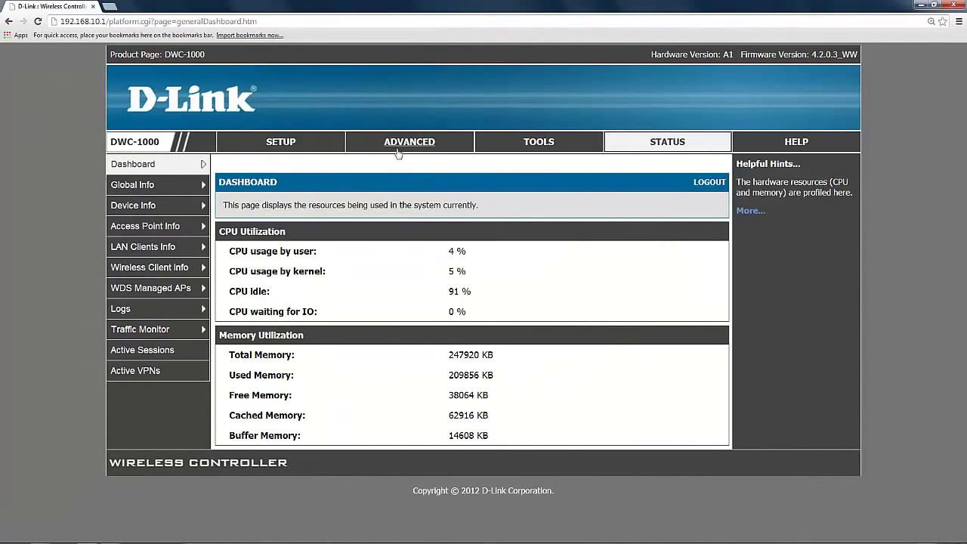
{"action": "left_click", "coordinate": [404, 150]}
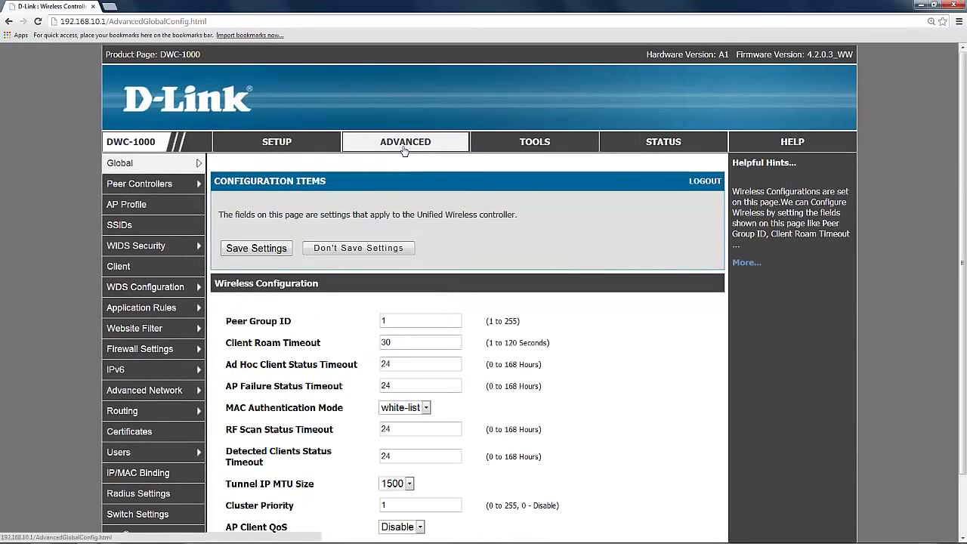
{"action": "mouse_move", "coordinate": [143, 165]}
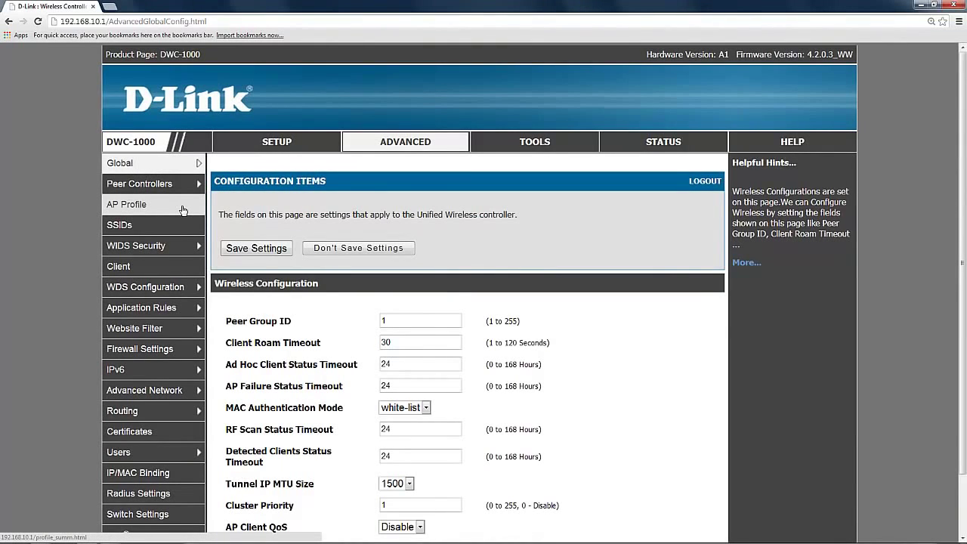
{"action": "left_click", "coordinate": [183, 210]}
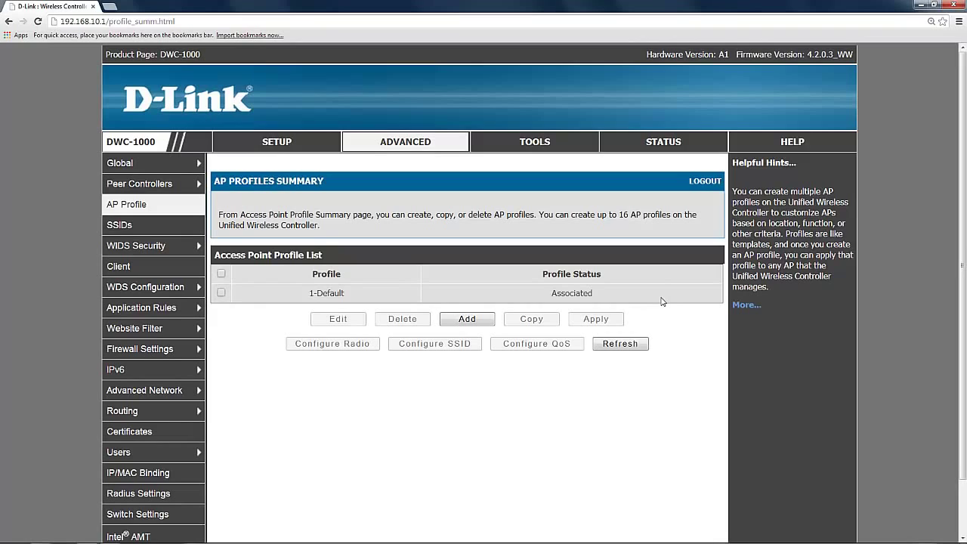
Step: Add a new access point profile and name it Daily
{"action": "left_click", "coordinate": [471, 323]}
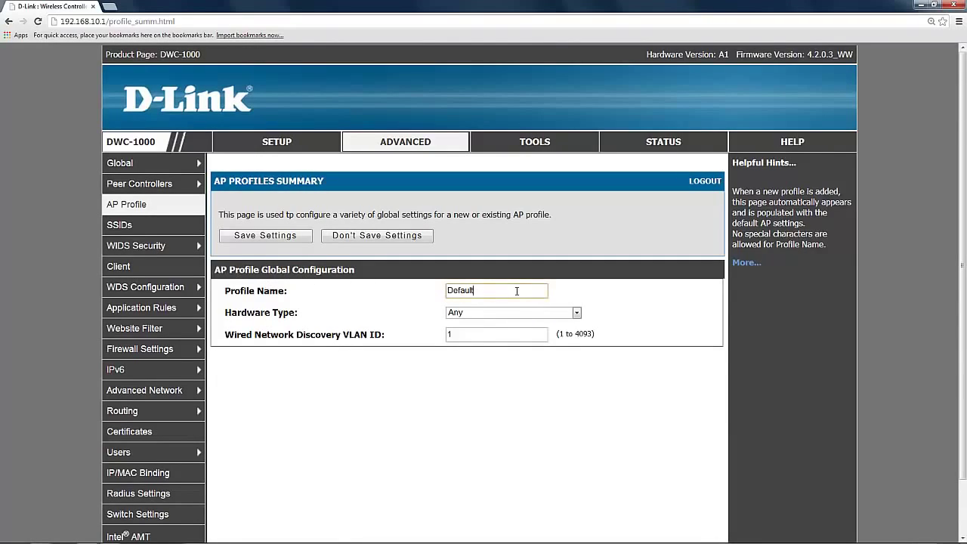
{"action": "key", "text": "BackSpace"}
{"action": "key", "text": "BackSpace"}
{"action": "key", "text": "BackSpace"}
{"action": "key", "text": "BackSpace"}
{"action": "key", "text": "BackSpace"}
{"action": "key", "text": "BackSpace"}
{"action": "type", "text": "aily"}
{"action": "left_click", "coordinate": [613, 295]}
Step: Keep hardware type Any and wired network discovery VLAN ID 1 for the Daily profile, and save it
{"action": "left_click", "coordinate": [578, 315]}
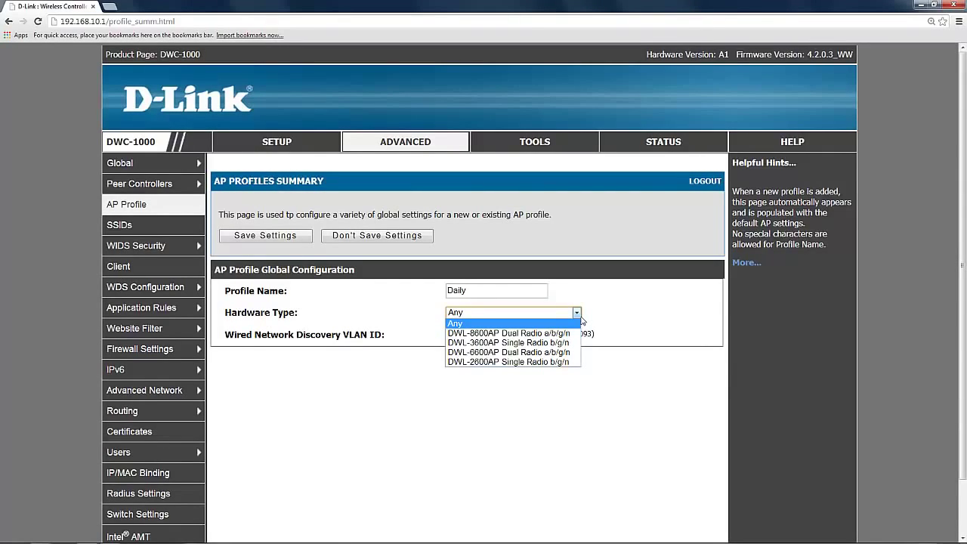
{"action": "left_click", "coordinate": [637, 313]}
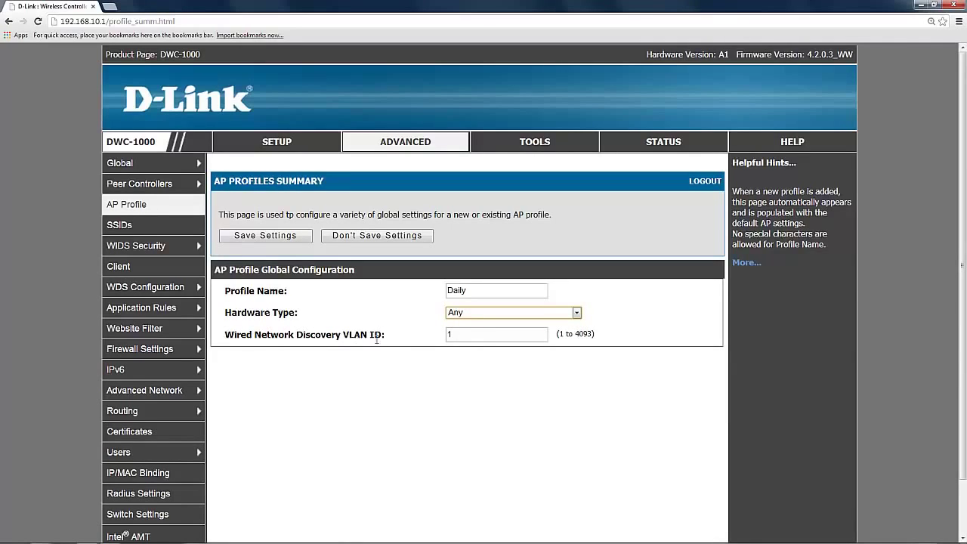
{"action": "left_click", "coordinate": [470, 335]}
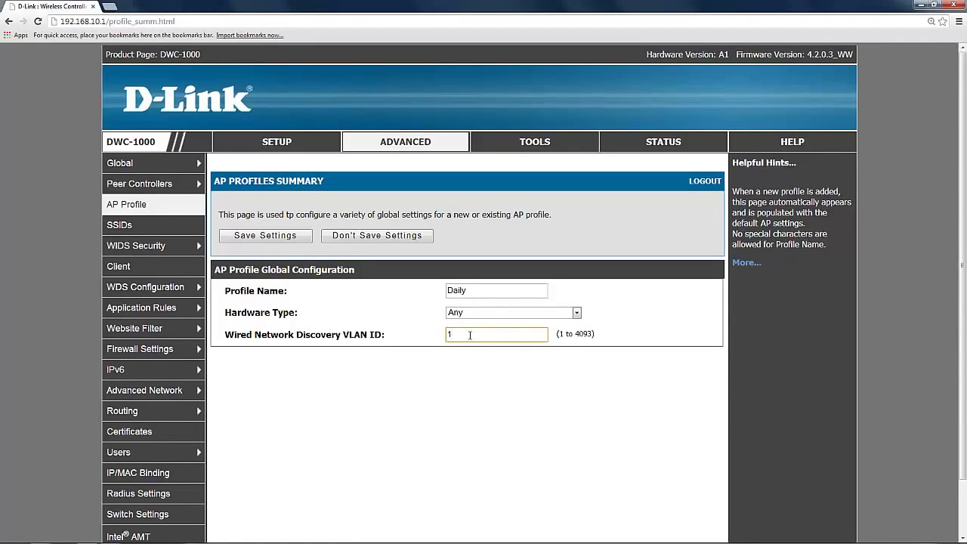
{"action": "left_click", "coordinate": [257, 237]}
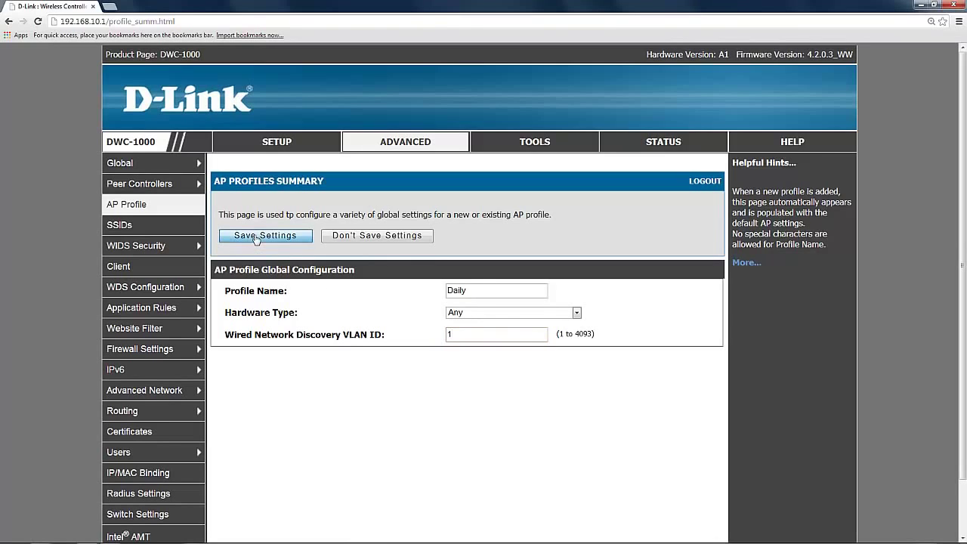
Step: Open the Daily profile's radio configuration, turn off the 802.11a/n radio and save the settings
{"action": "left_click", "coordinate": [148, 209]}
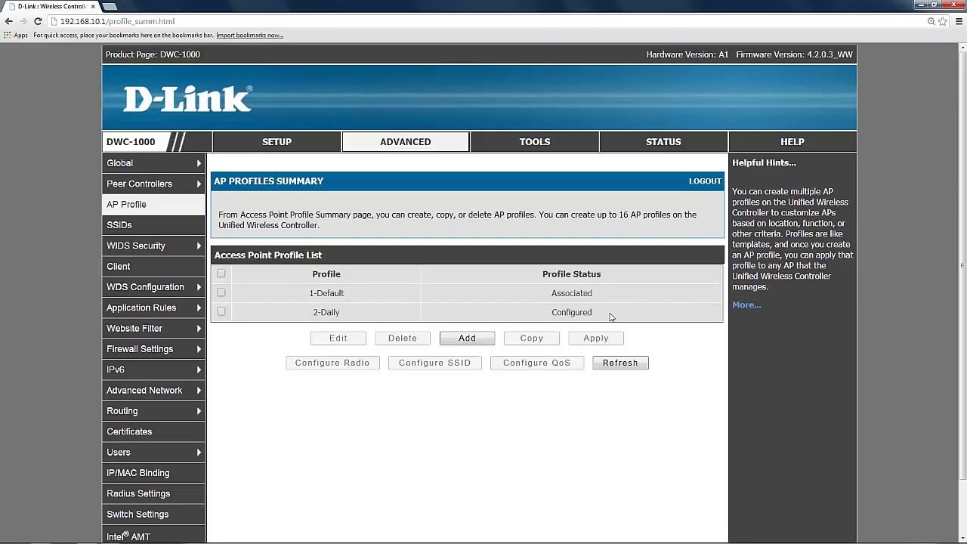
{"action": "left_click", "coordinate": [222, 312]}
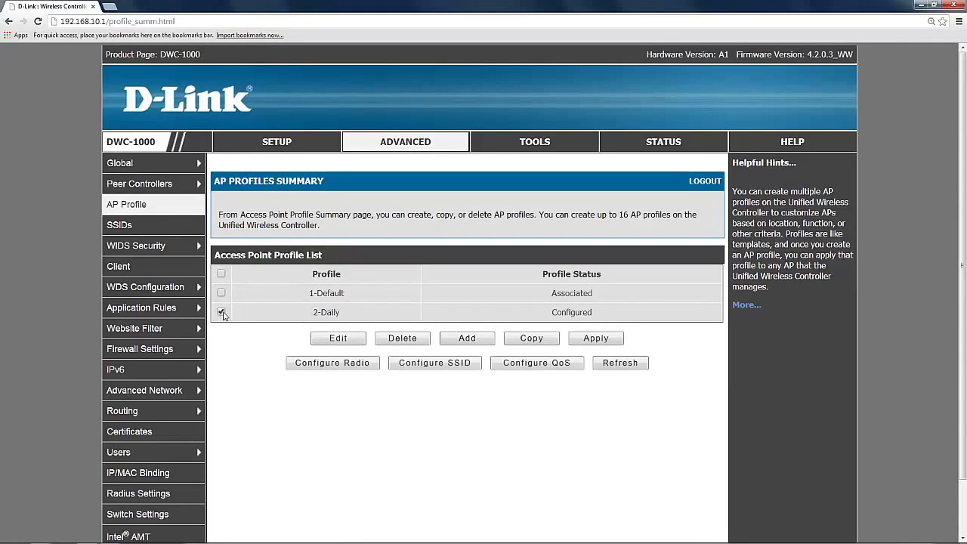
{"action": "left_click", "coordinate": [342, 365]}
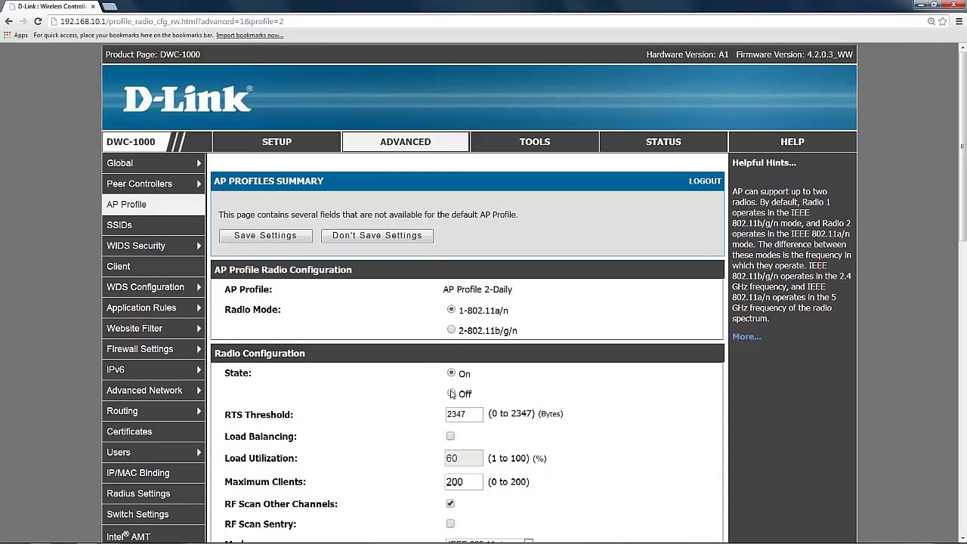
{"action": "left_click", "coordinate": [451, 394]}
{"action": "left_click", "coordinate": [259, 237]}
Step: Change the channel bandwidth of the Daily profile's 802.11b/g/n radio and save the radio settings
{"action": "left_click", "coordinate": [451, 332]}
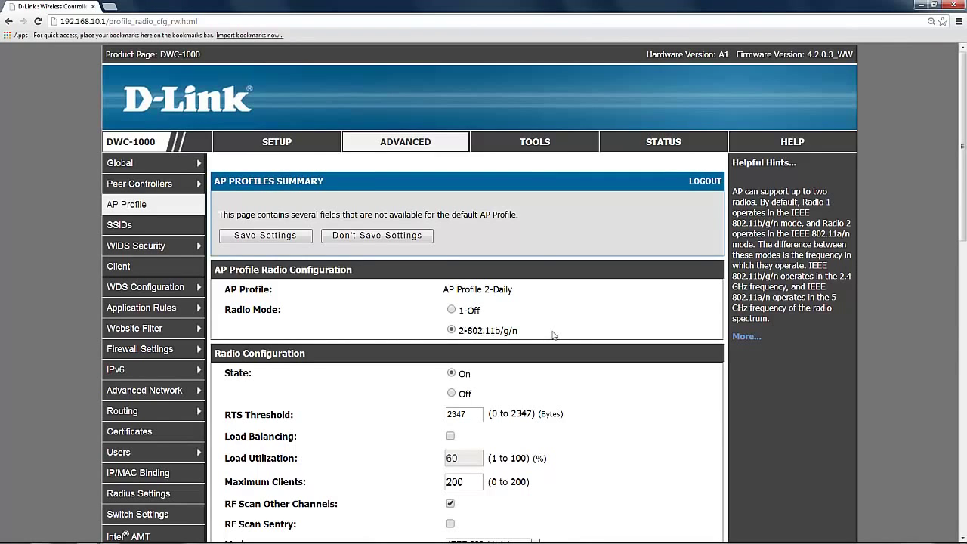
{"action": "scroll", "coordinate": [555, 332], "scroll_direction": "down", "scroll_amount": 2}
{"action": "scroll", "coordinate": [555, 332], "scroll_direction": "down", "scroll_amount": 2}
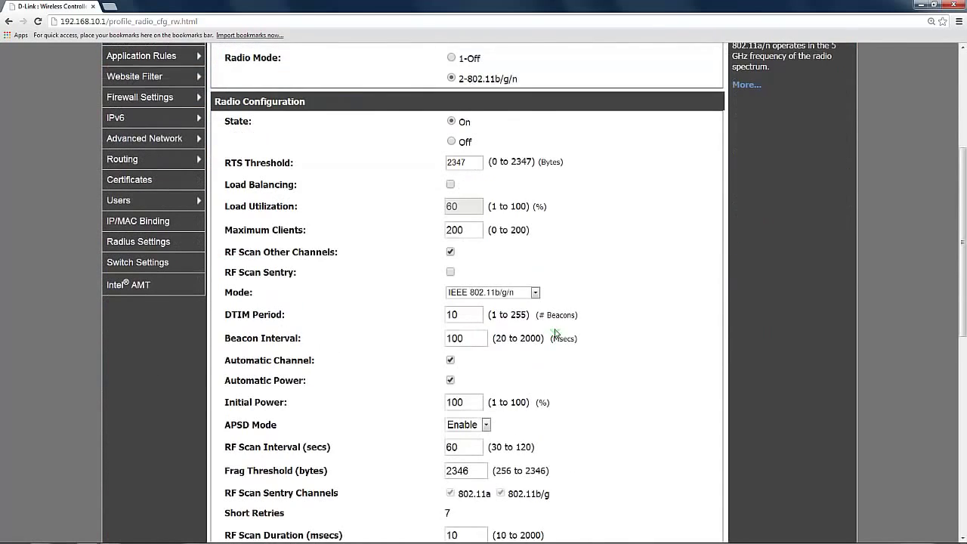
{"action": "scroll", "coordinate": [571, 336], "scroll_direction": "down", "scroll_amount": 1}
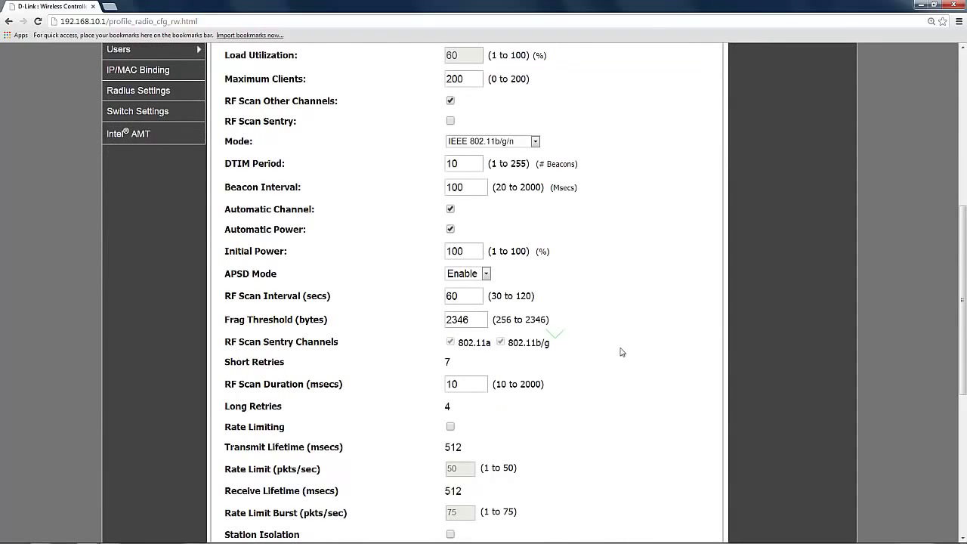
{"action": "scroll", "coordinate": [624, 352], "scroll_direction": "up", "scroll_amount": 5}
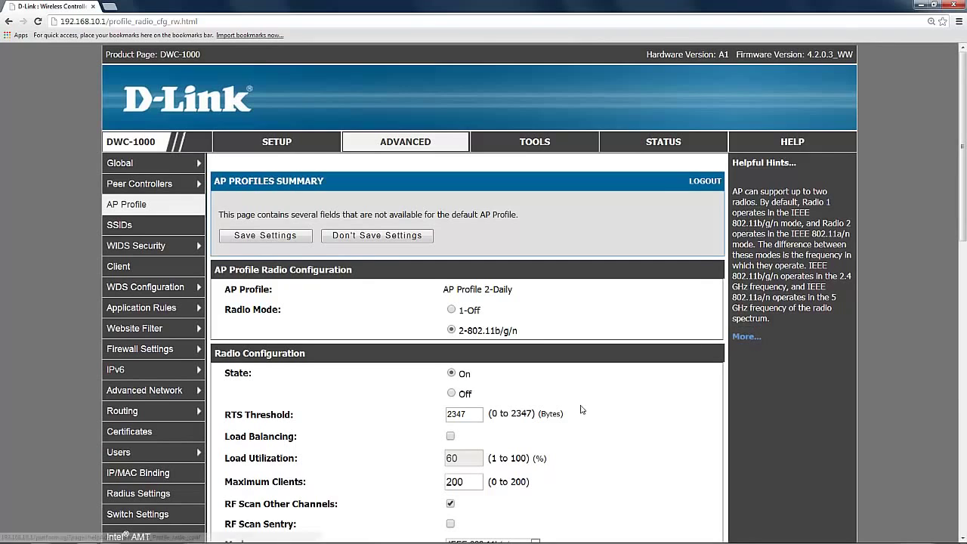
{"action": "scroll", "coordinate": [582, 409], "scroll_direction": "down", "scroll_amount": 4}
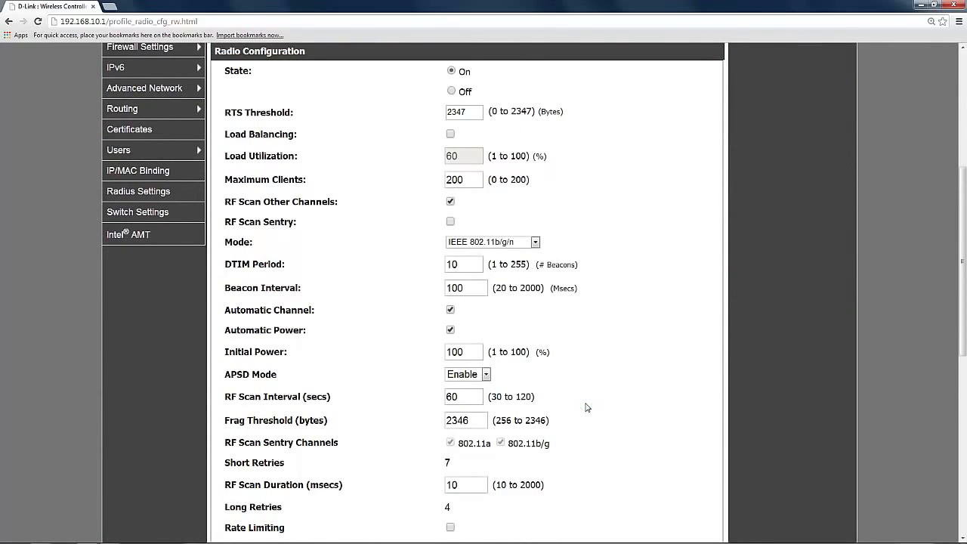
{"action": "scroll", "coordinate": [587, 408], "scroll_direction": "down", "scroll_amount": 2}
{"action": "scroll", "coordinate": [590, 408], "scroll_direction": "down", "scroll_amount": 3}
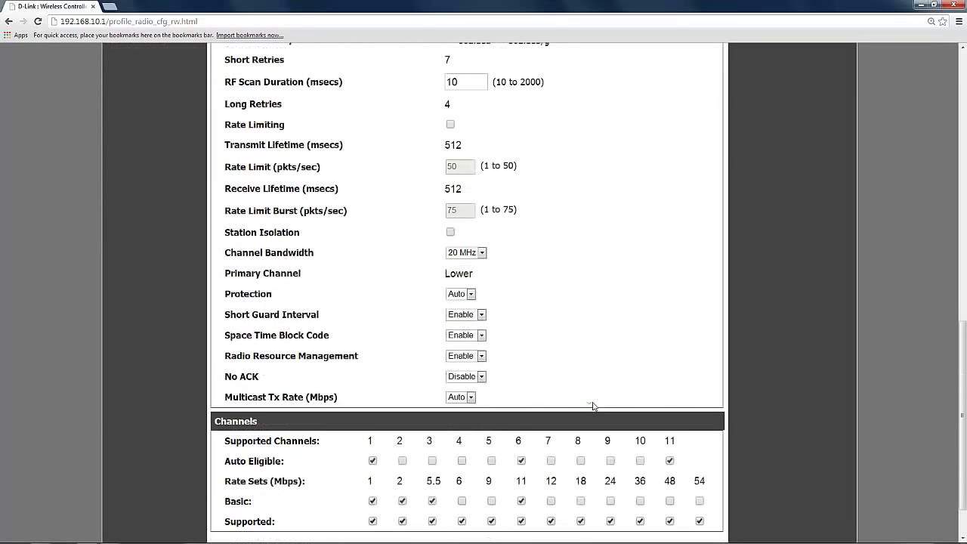
{"action": "left_click", "coordinate": [482, 252]}
{"action": "left_click", "coordinate": [476, 274]}
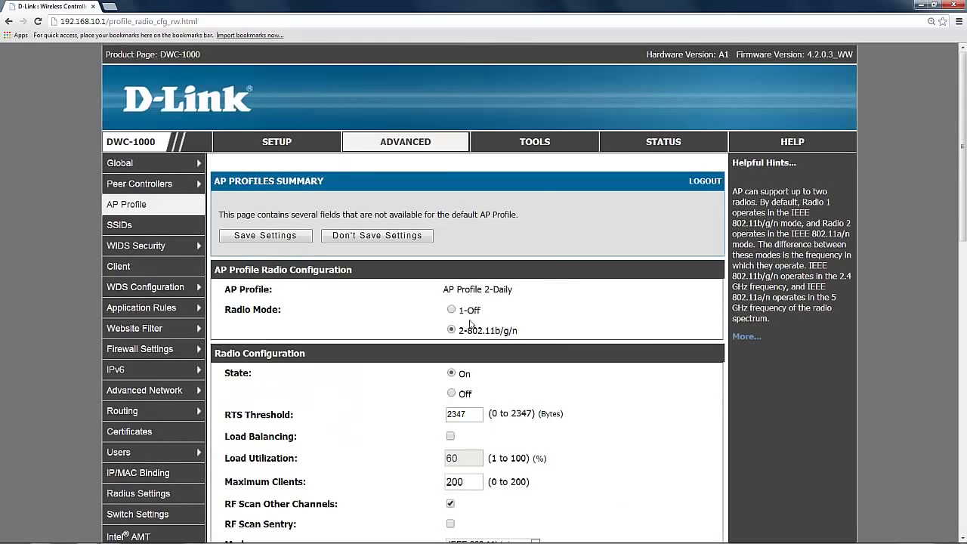
{"action": "left_click", "coordinate": [274, 239]}
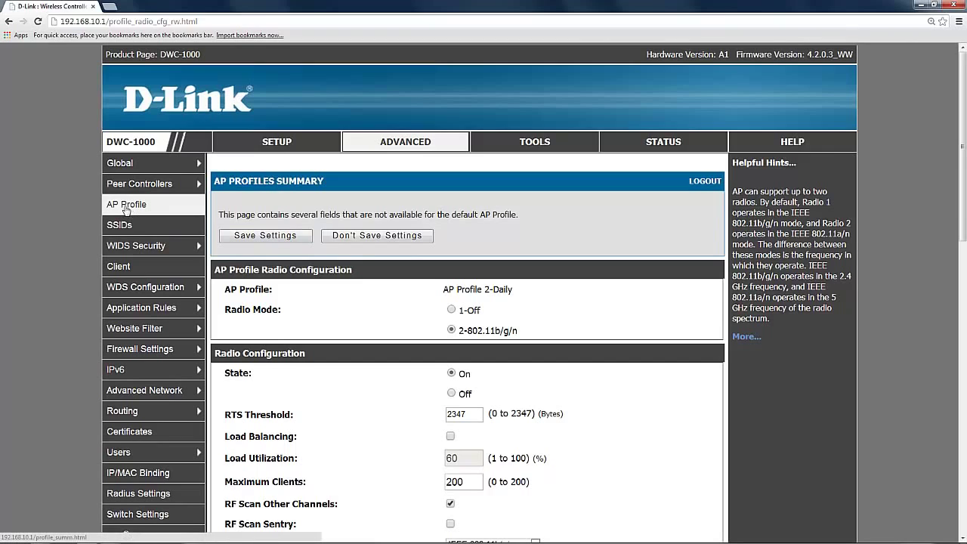
Step: Open the first network in the Daily profile's SSID configuration and rename its SSID as Lobby-175
{"action": "left_click", "coordinate": [126, 209]}
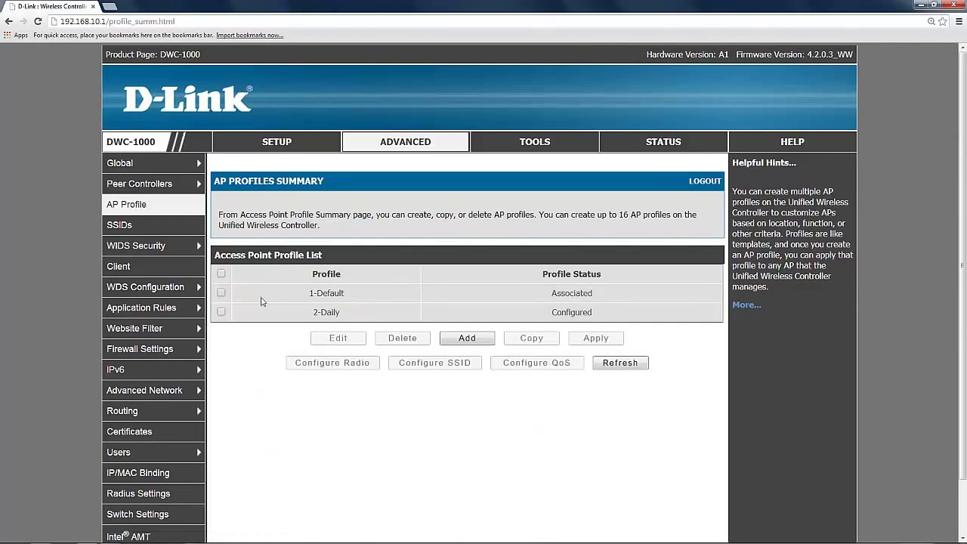
{"action": "left_click", "coordinate": [222, 313]}
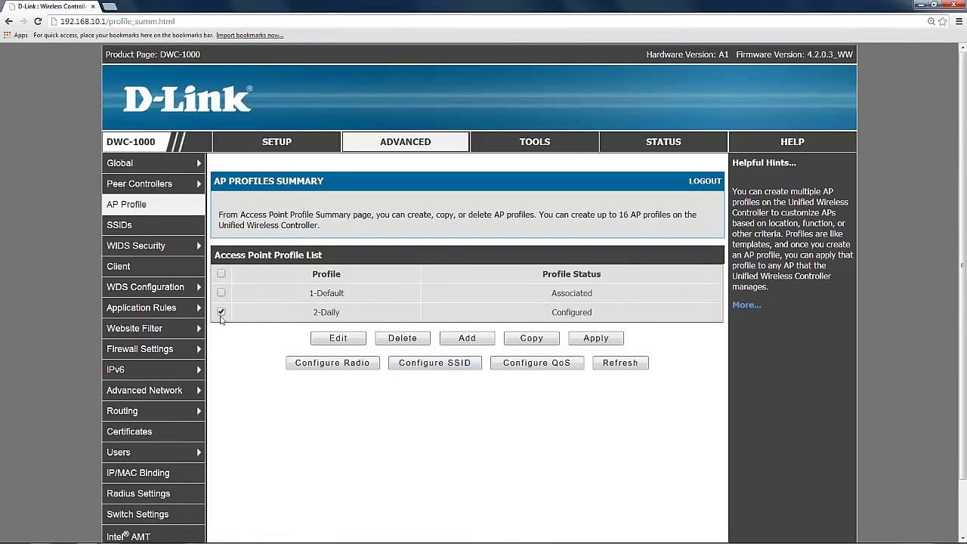
{"action": "left_click", "coordinate": [421, 372]}
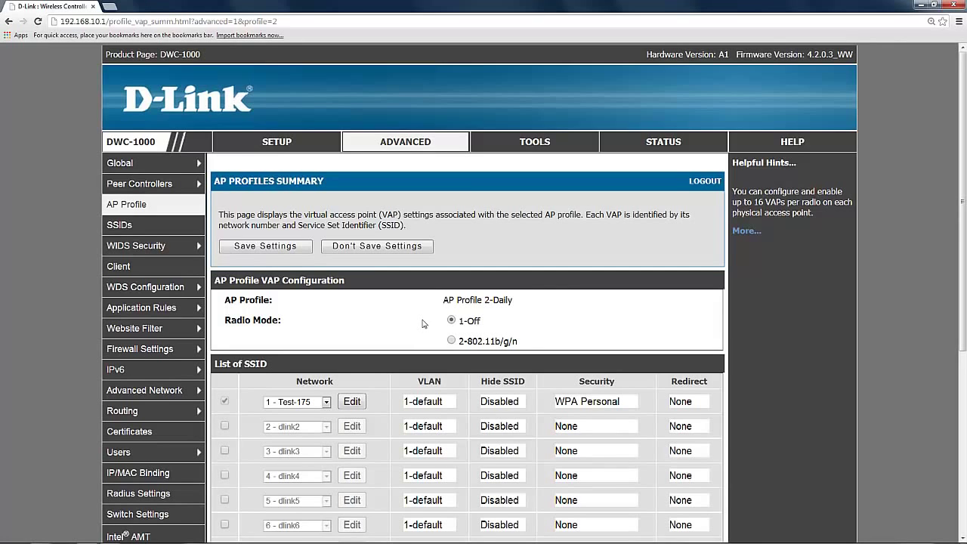
{"action": "scroll", "coordinate": [424, 323], "scroll_direction": "down", "scroll_amount": 1}
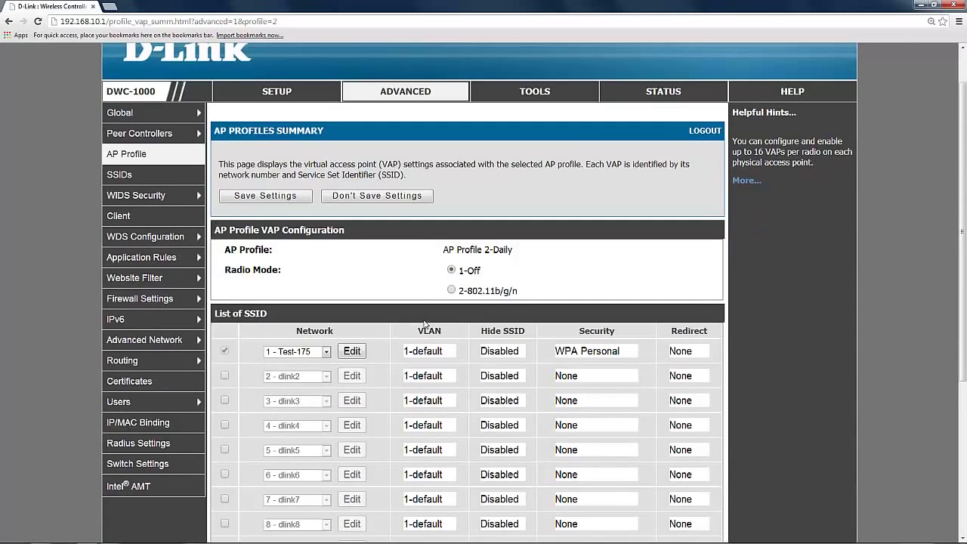
{"action": "left_click", "coordinate": [358, 354]}
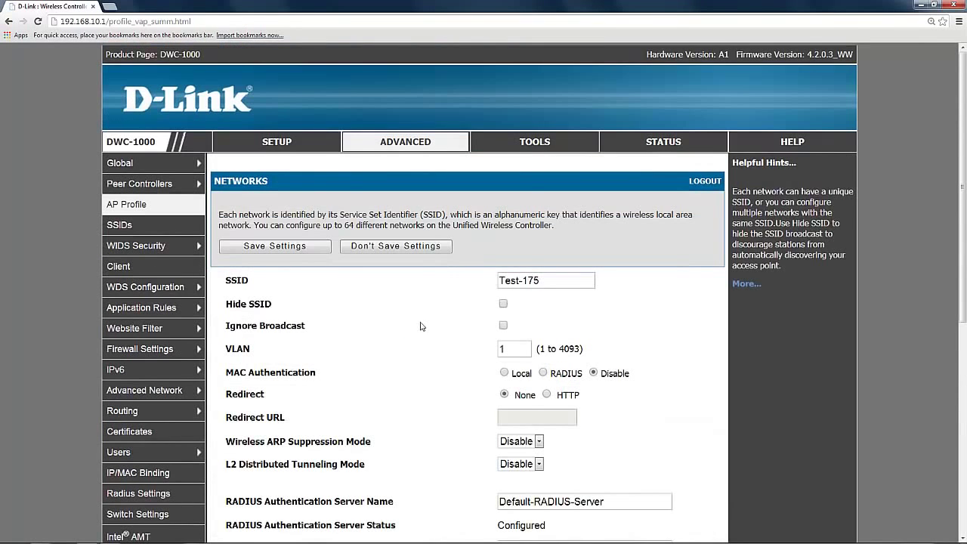
{"action": "scroll", "coordinate": [422, 326], "scroll_direction": "down", "scroll_amount": 1}
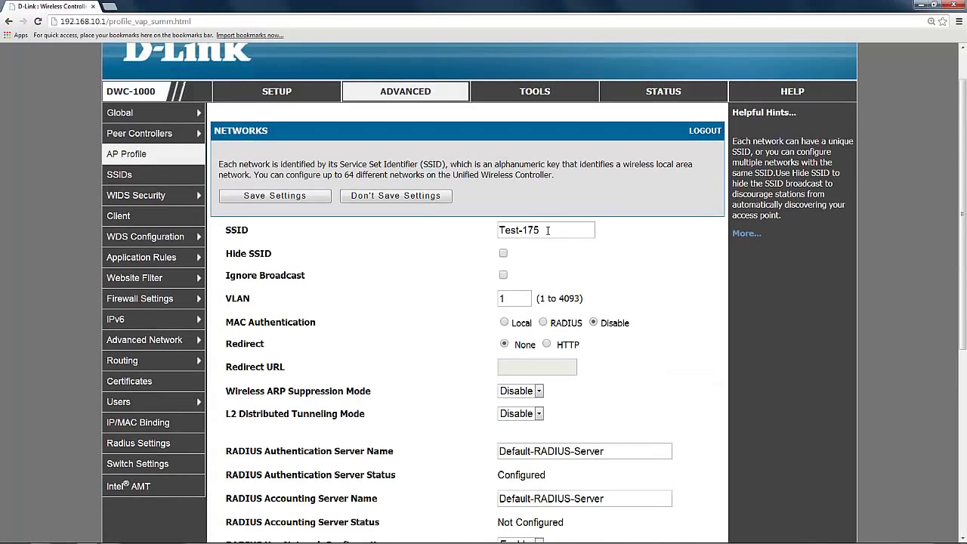
{"action": "left_click_drag", "start_coordinate": [548, 230], "coordinate": [298, 237]}
{"action": "type", "text": "Lob"}
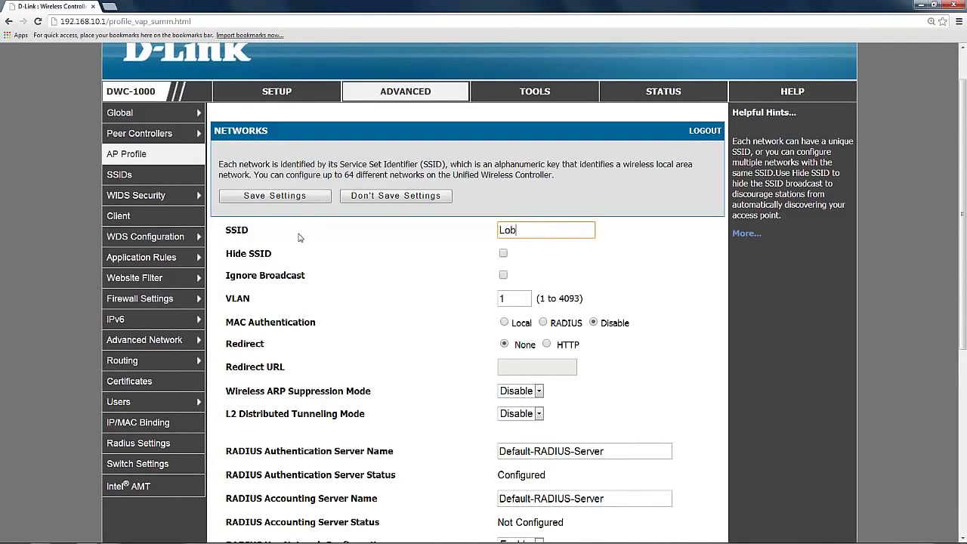
{"action": "type", "text": "by-175"}
Step: Disable WPA and TKIP for the Lobby-175 network, keeping WPA2 with CCMP(AES), and save the network settings
{"action": "scroll", "coordinate": [469, 316], "scroll_direction": "down", "scroll_amount": 1}
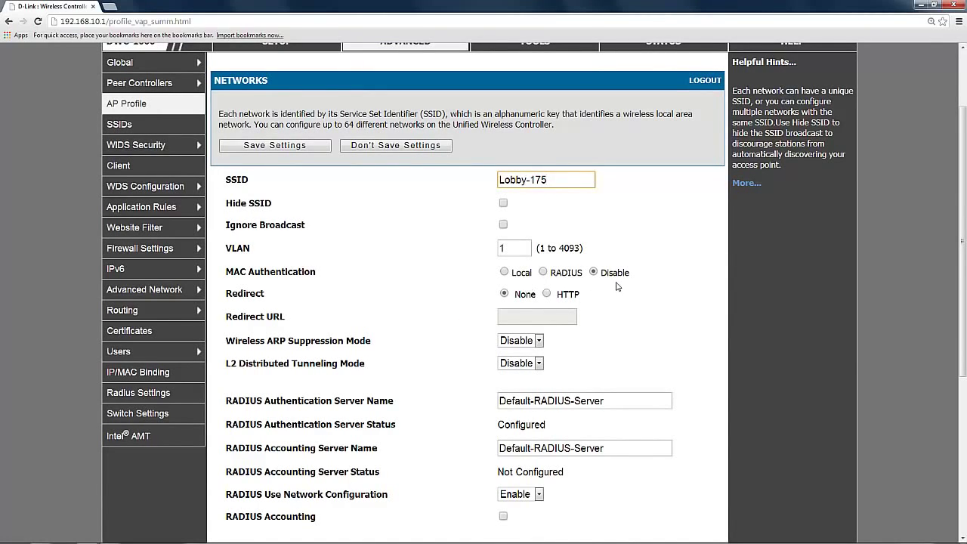
{"action": "scroll", "coordinate": [620, 301], "scroll_direction": "down", "scroll_amount": 3}
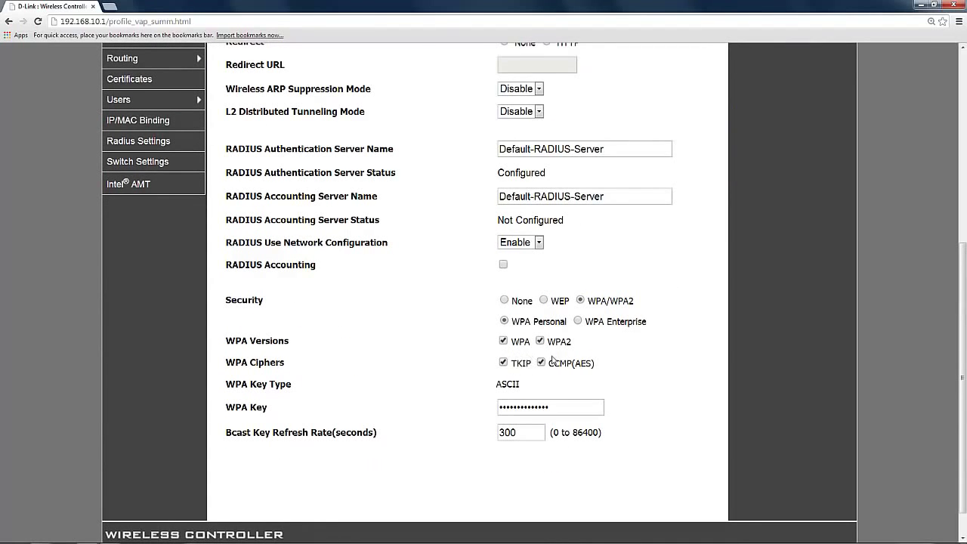
{"action": "left_click", "coordinate": [505, 340]}
{"action": "left_click", "coordinate": [508, 364]}
{"action": "scroll", "coordinate": [631, 380], "scroll_direction": "up", "scroll_amount": 5}
{"action": "left_click", "coordinate": [310, 254]}
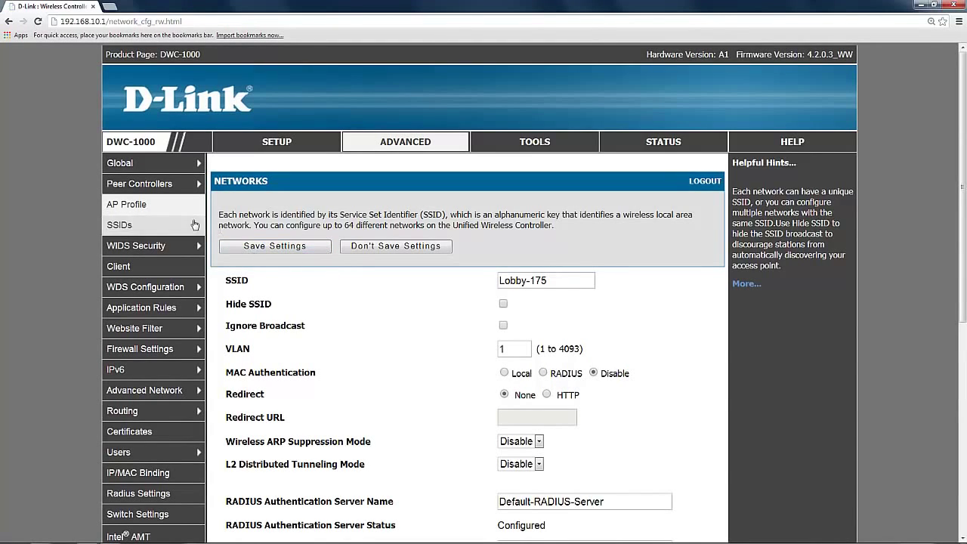
Step: Review the AP profile list and open the Lobby access point's configuration from the list of valid access points
{"action": "left_click", "coordinate": [157, 211]}
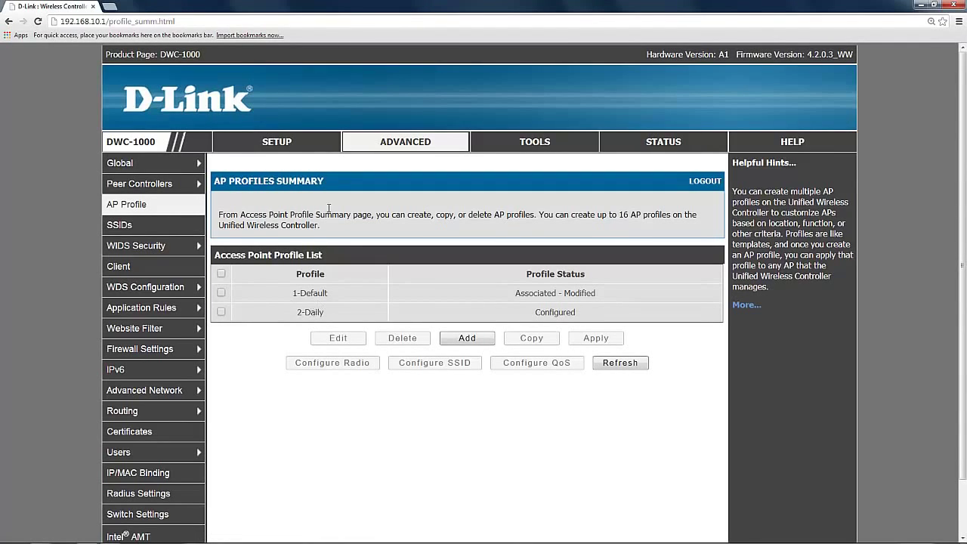
{"action": "left_click", "coordinate": [277, 143]}
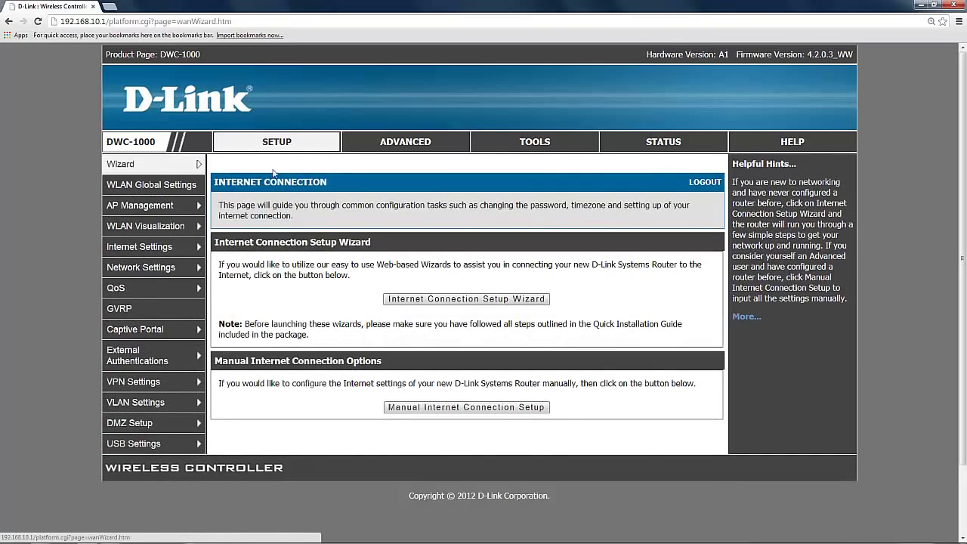
{"action": "mouse_move", "coordinate": [181, 210]}
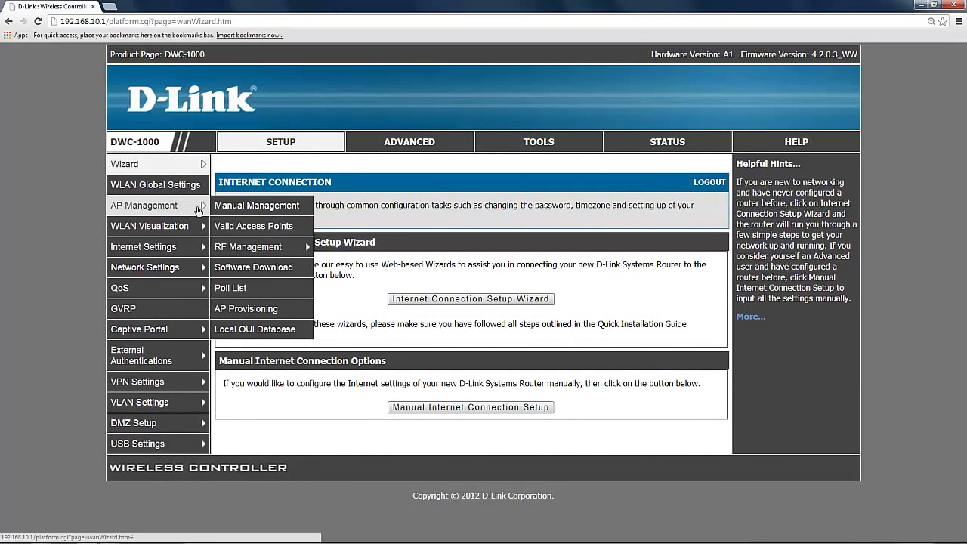
{"action": "left_click", "coordinate": [297, 229]}
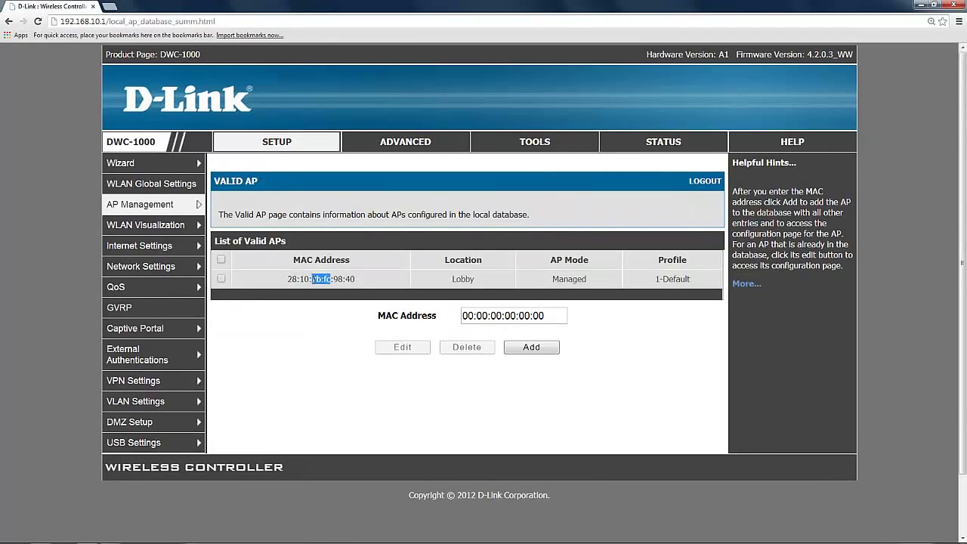
{"action": "triple_click", "coordinate": [314, 279]}
{"action": "left_click", "coordinate": [328, 281]}
{"action": "left_click", "coordinate": [221, 279]}
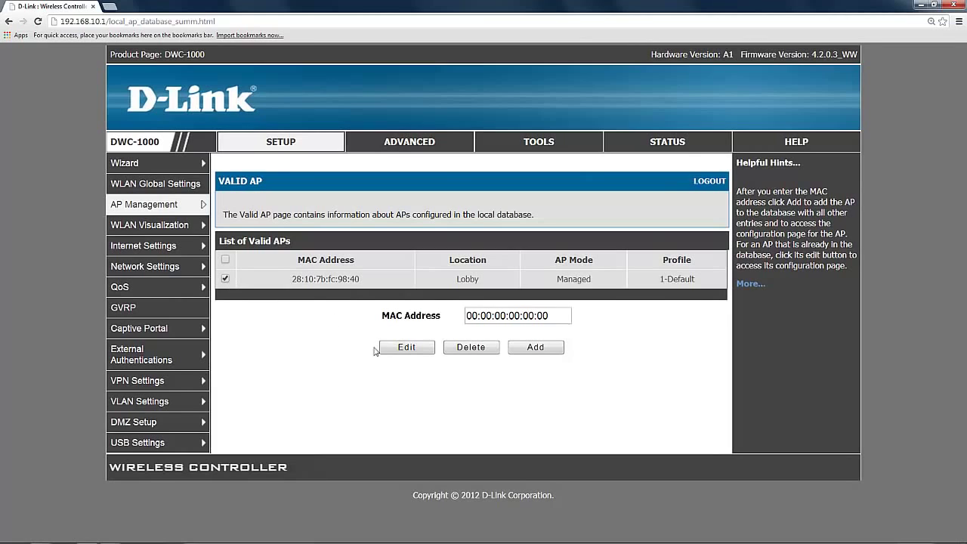
{"action": "left_click", "coordinate": [416, 348]}
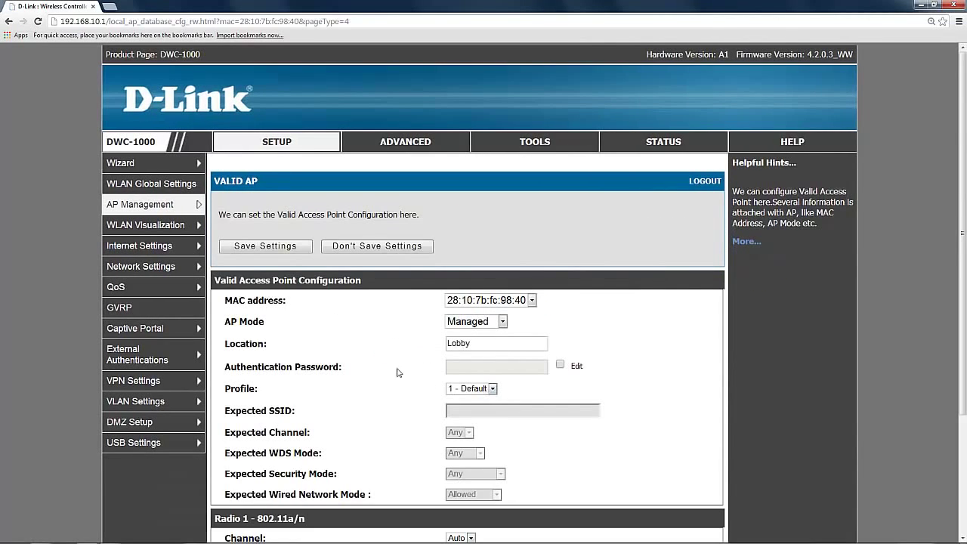
Step: Assign the 2 - Daily profile to the Lobby access point, save the settings and reset the AP to apply them
{"action": "scroll", "coordinate": [396, 366], "scroll_direction": "down", "scroll_amount": 1}
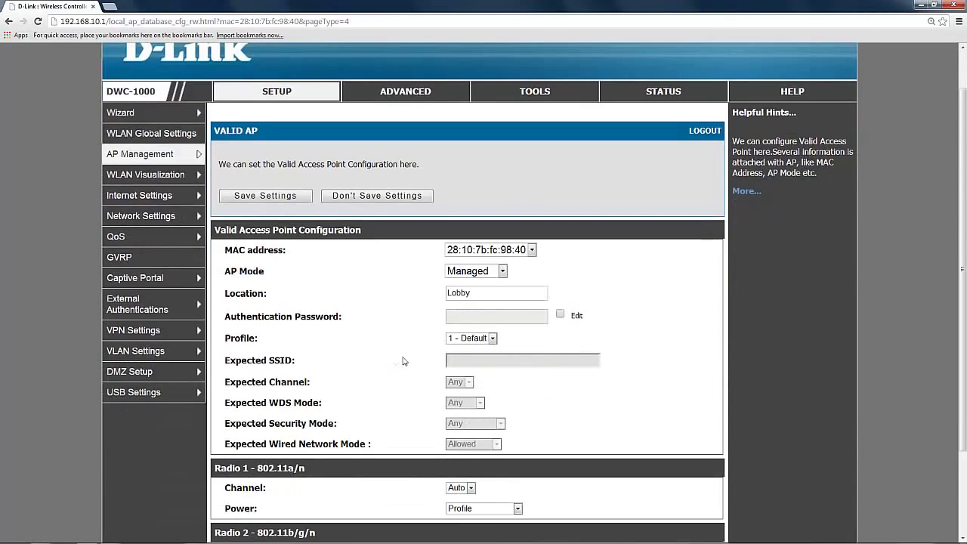
{"action": "left_click", "coordinate": [489, 339]}
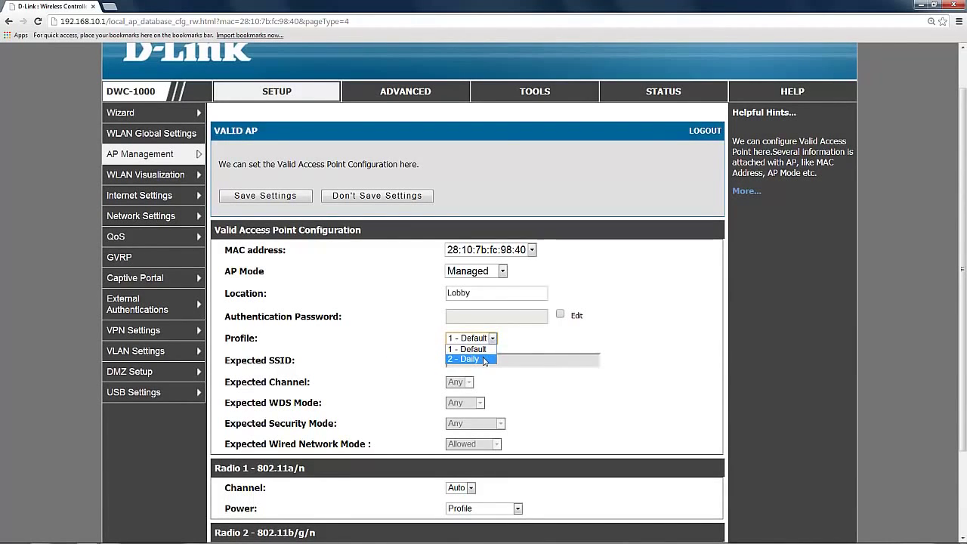
{"action": "left_click", "coordinate": [485, 360]}
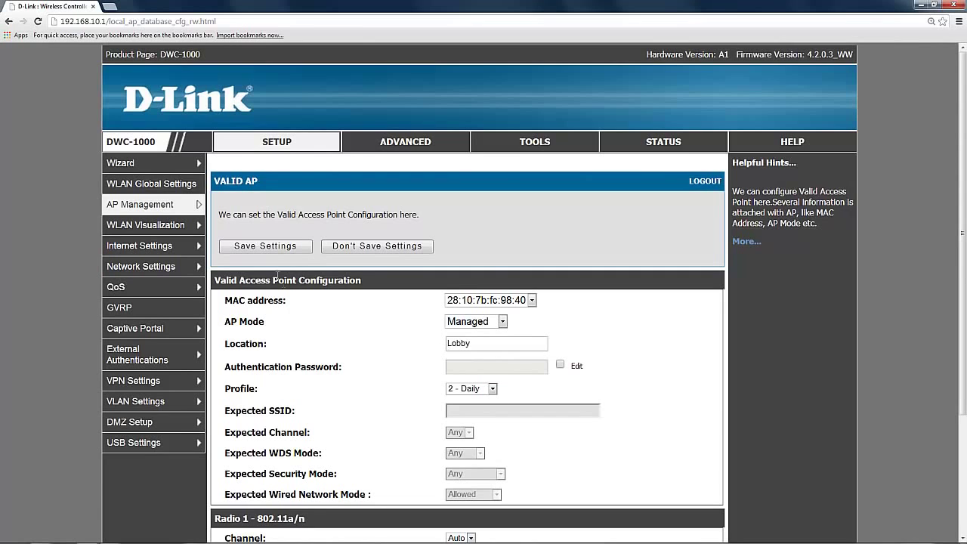
{"action": "left_click", "coordinate": [265, 247]}
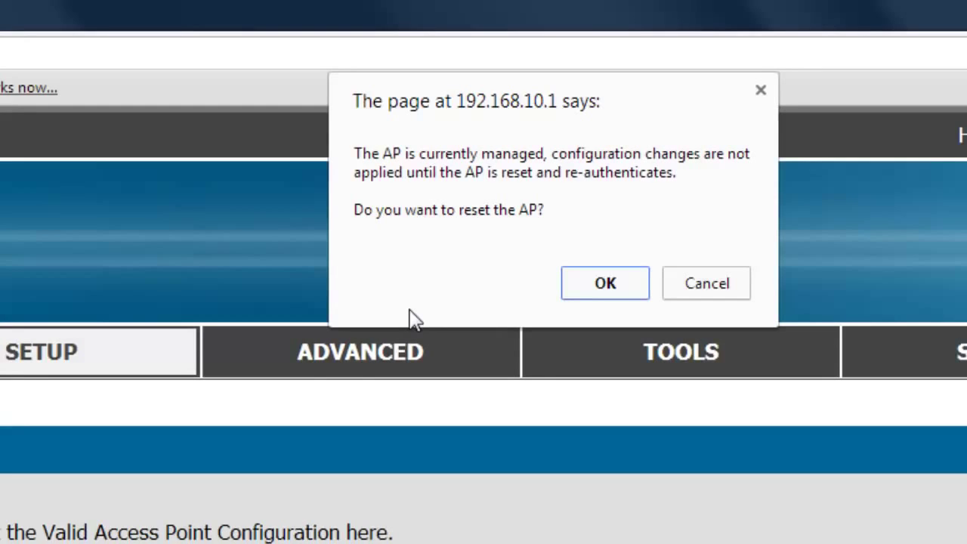
{"action": "left_click", "coordinate": [586, 291]}
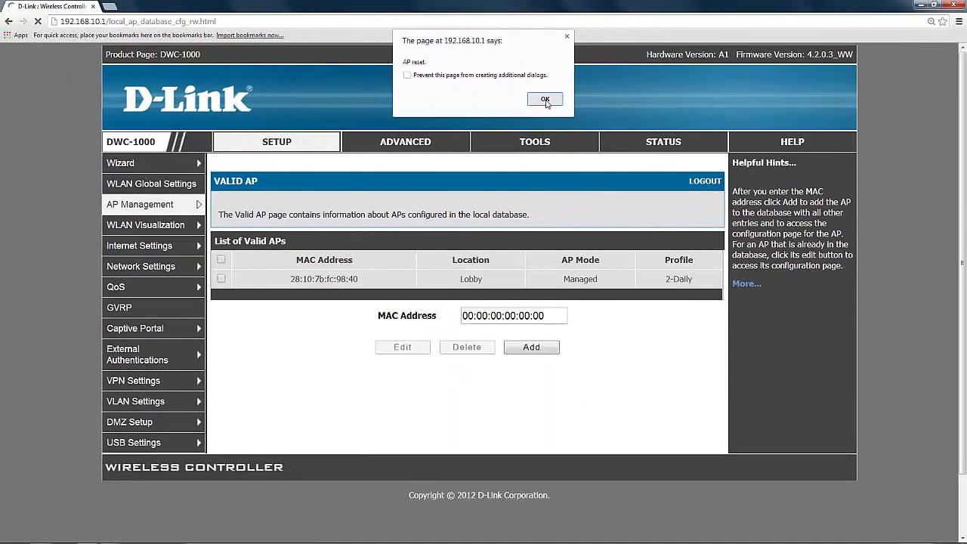
{"action": "left_click", "coordinate": [545, 101]}
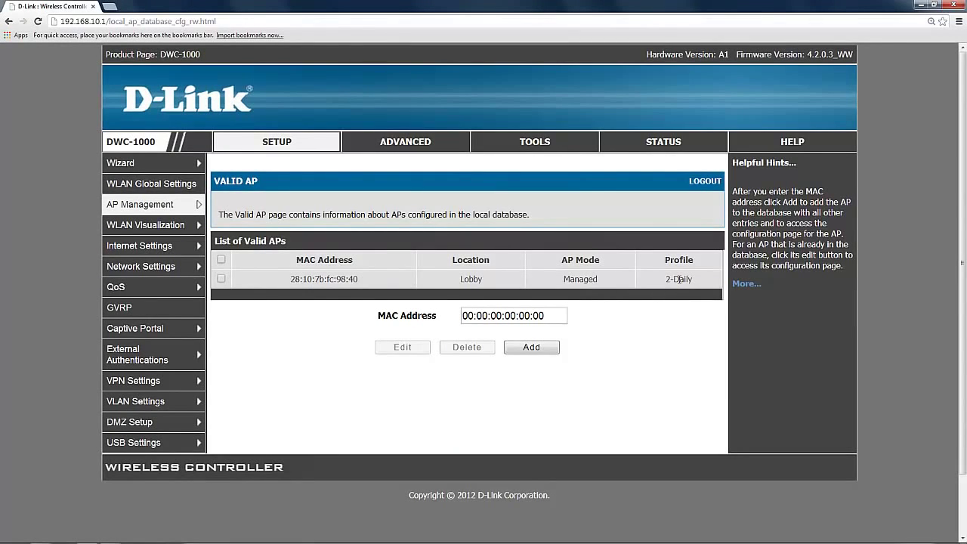
Step: Check the Lobby access point's assigned profile and refresh the access points summary to examine its connection status and radio
{"action": "left_click_drag", "start_coordinate": [667, 279], "coordinate": [701, 280]}
{"action": "left_click", "coordinate": [673, 149]}
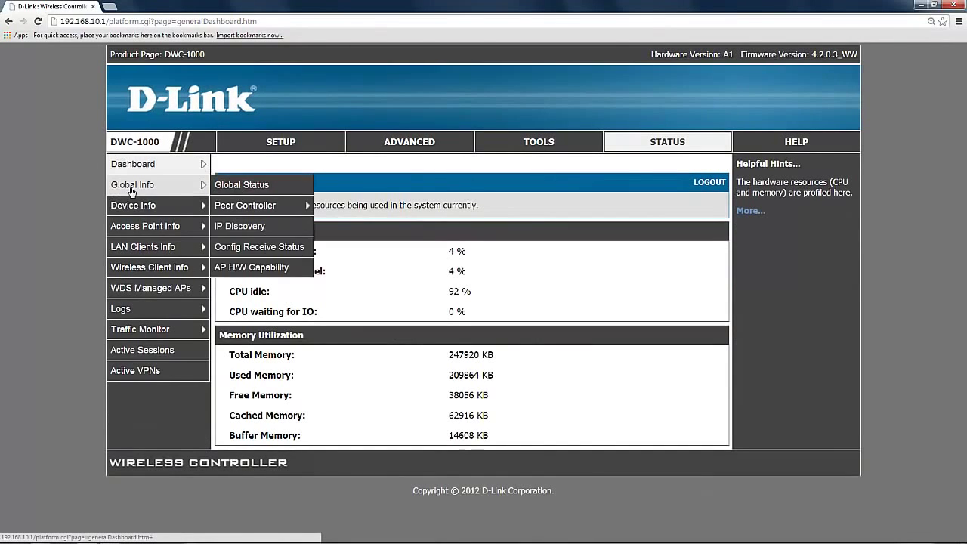
{"action": "mouse_move", "coordinate": [132, 200]}
{"action": "mouse_move", "coordinate": [138, 226]}
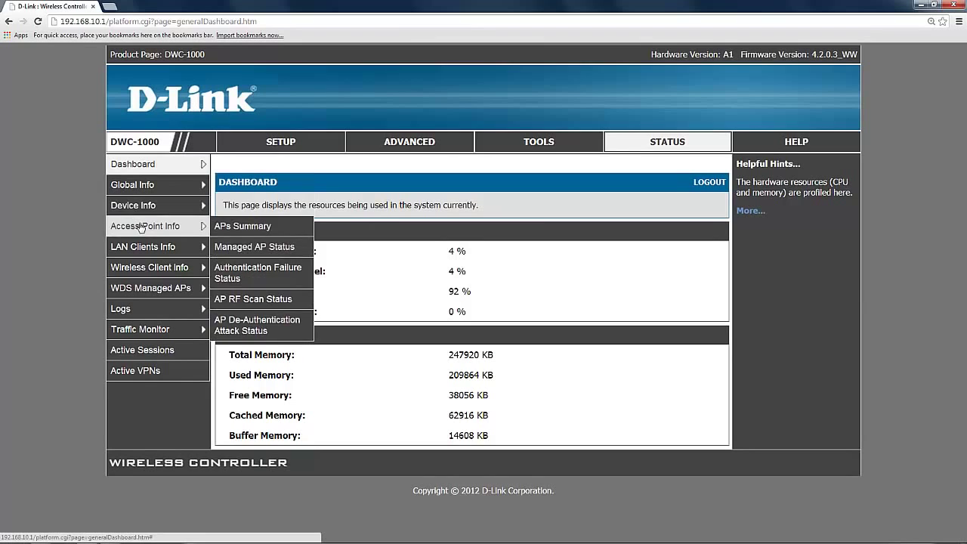
{"action": "left_click", "coordinate": [242, 229]}
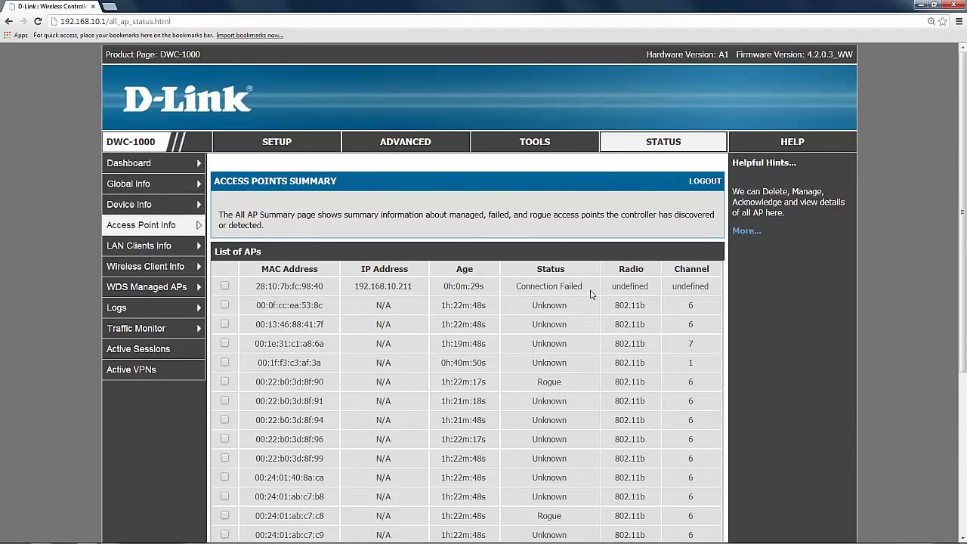
{"action": "scroll", "coordinate": [592, 294], "scroll_direction": "down", "scroll_amount": 3}
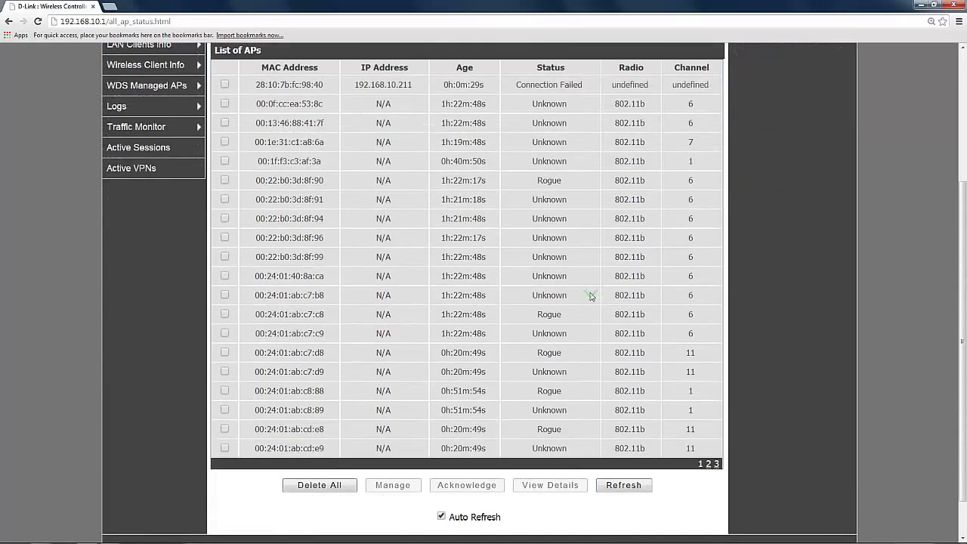
{"action": "left_click", "coordinate": [623, 488]}
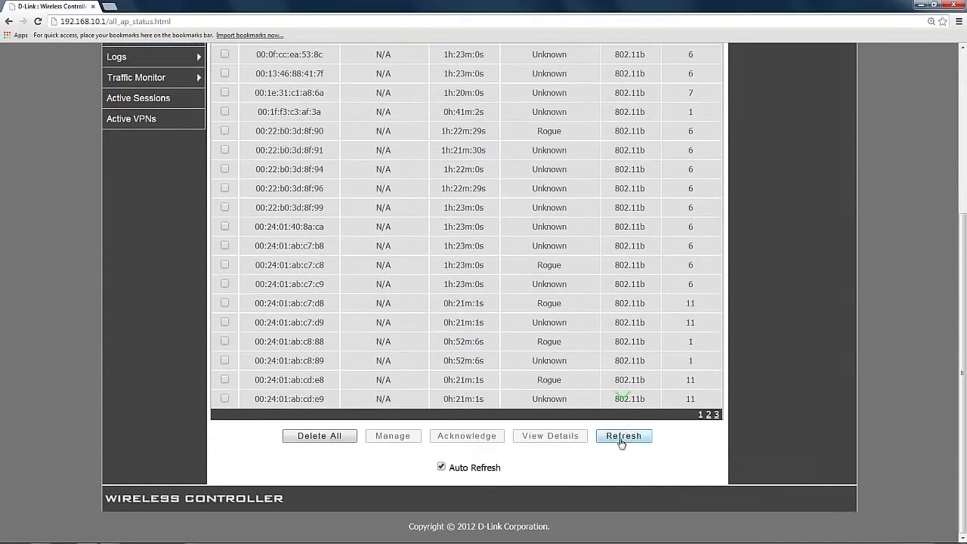
{"action": "left_click", "coordinate": [626, 376]}
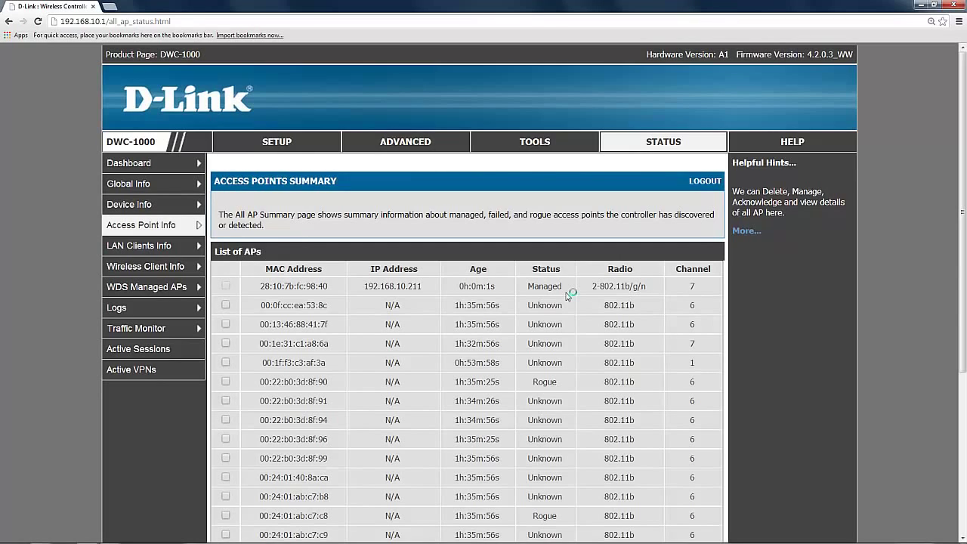
Step: Open the Daily profile's radio configuration, turn on radio 1 and save the settings
{"action": "left_click", "coordinate": [422, 149]}
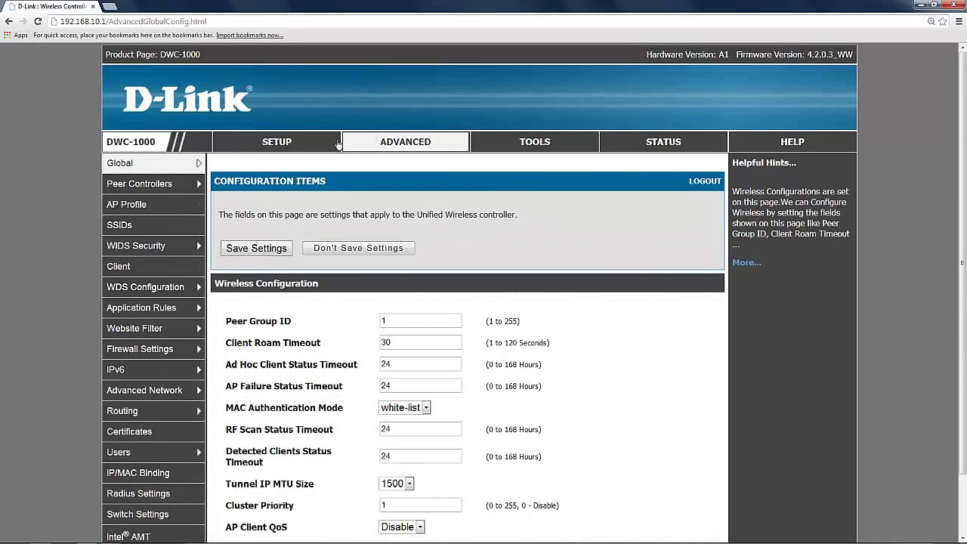
{"action": "left_click", "coordinate": [163, 208]}
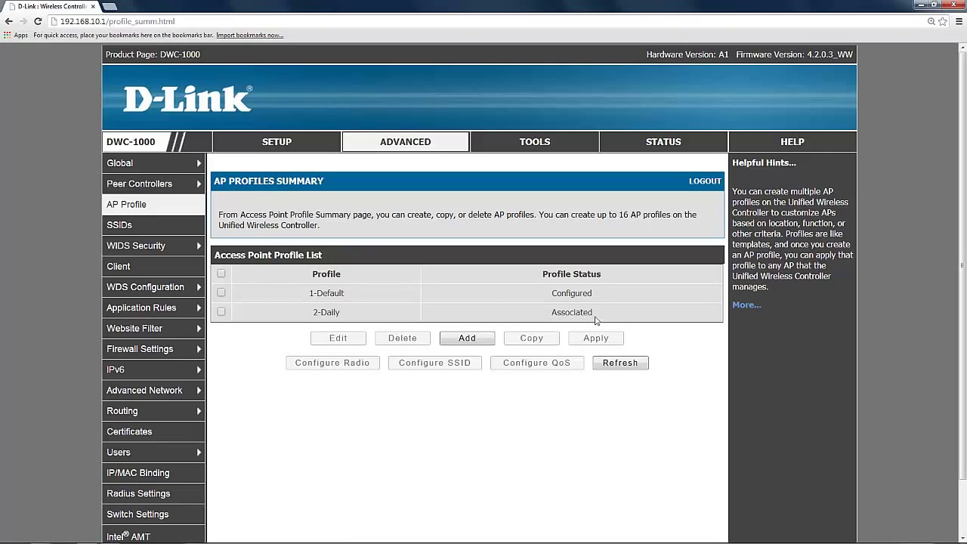
{"action": "left_click", "coordinate": [221, 313]}
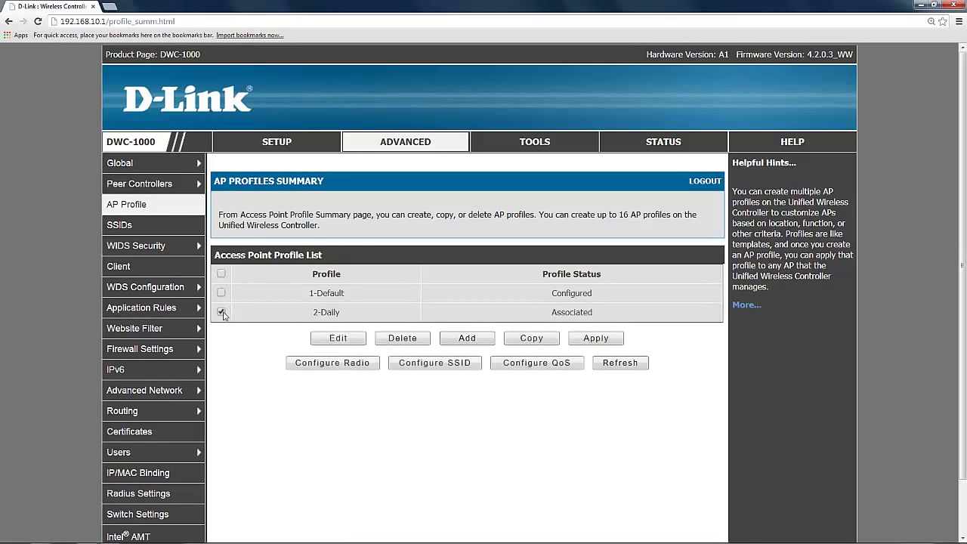
{"action": "left_click", "coordinate": [330, 369]}
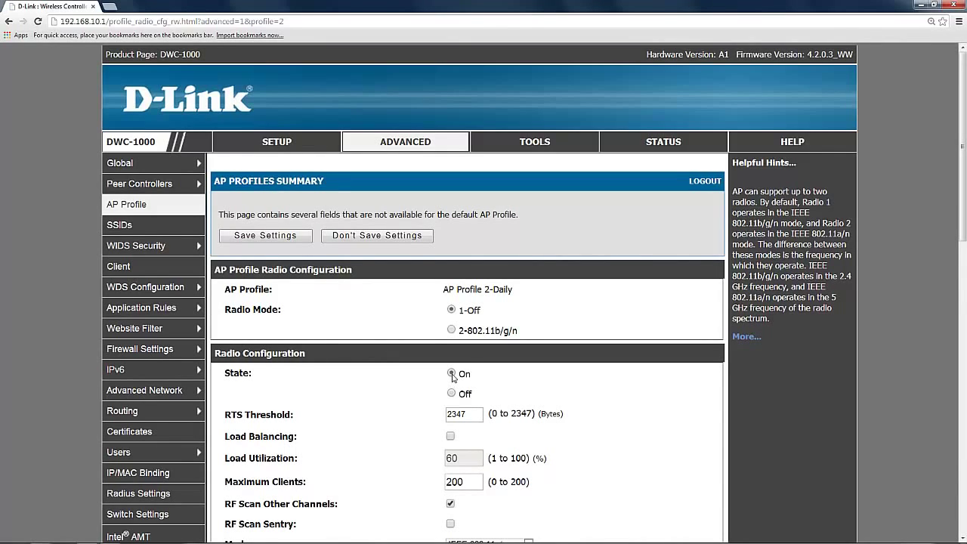
{"action": "left_click", "coordinate": [261, 238]}
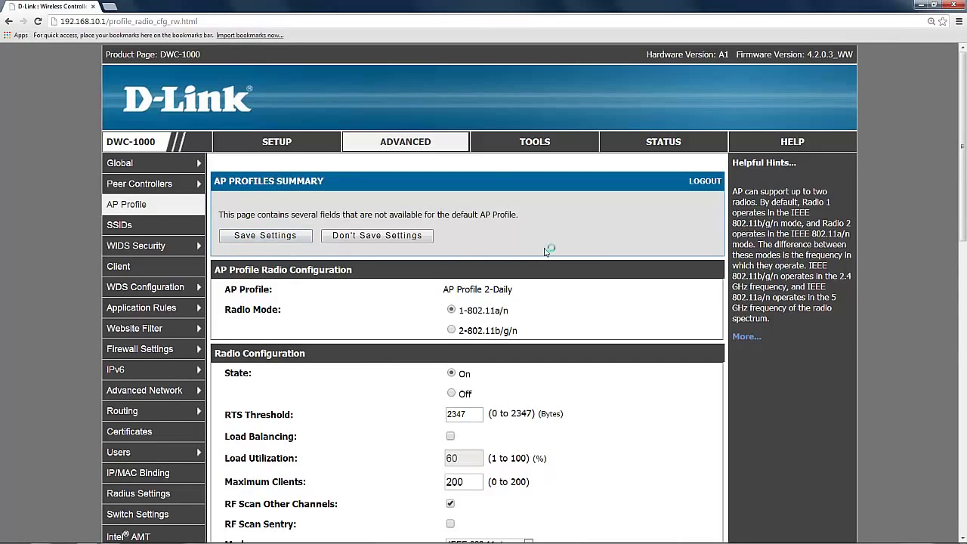
Step: Apply the modified Daily profile to its associated access points, accepting the radio restart, and refresh the profile list
{"action": "left_click", "coordinate": [152, 207]}
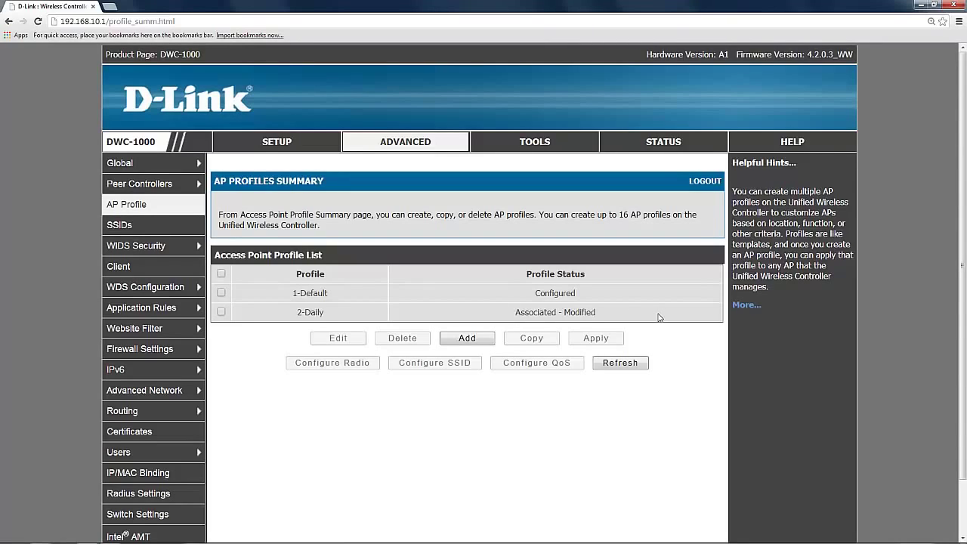
{"action": "left_click", "coordinate": [221, 312]}
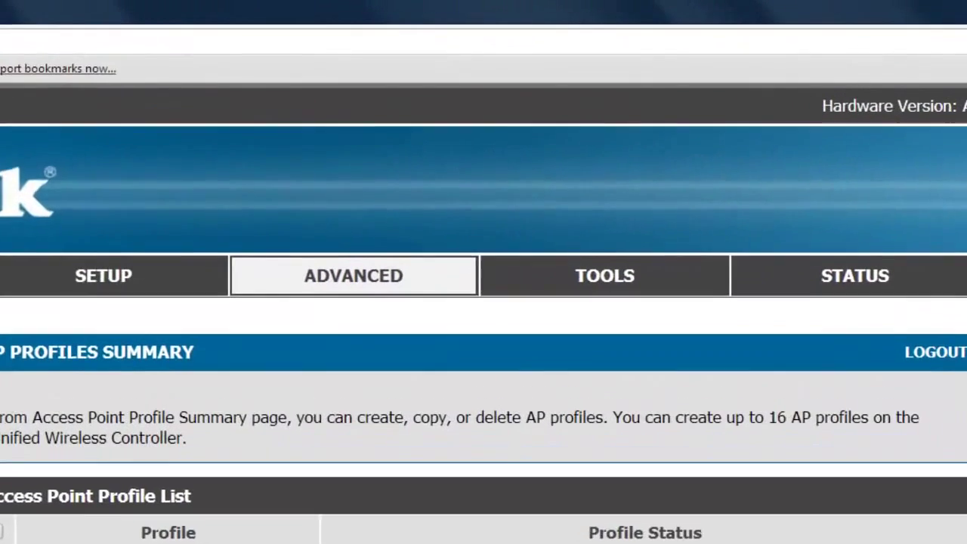
{"action": "left_click", "coordinate": [612, 342]}
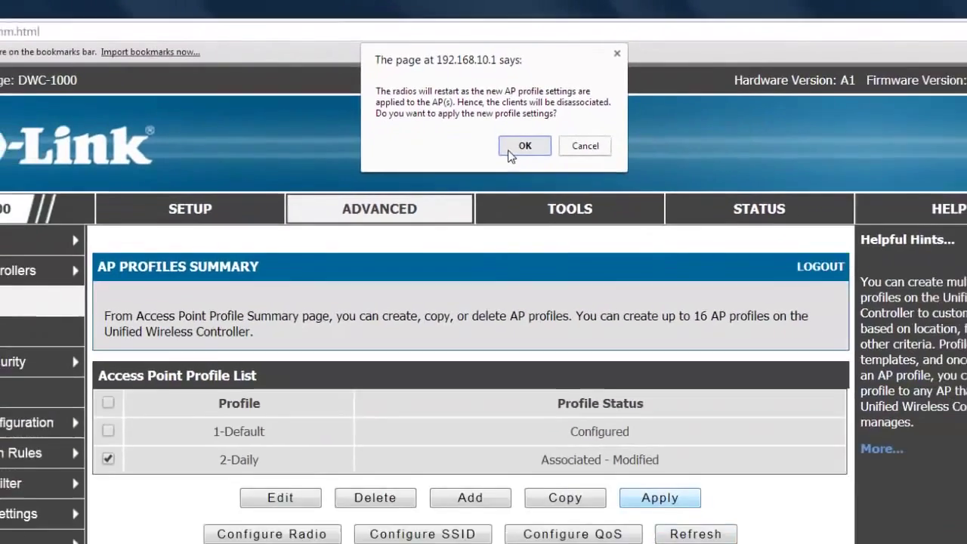
{"action": "left_click", "coordinate": [573, 255]}
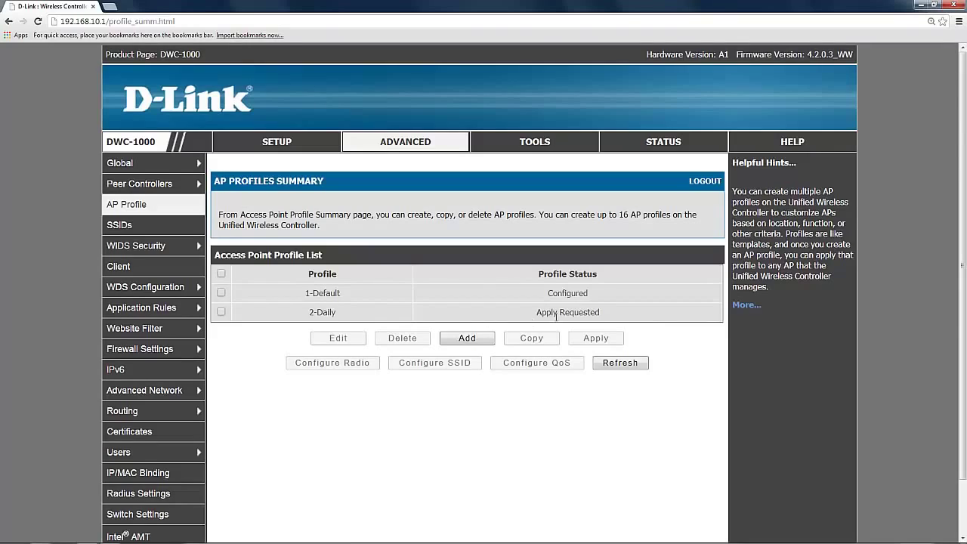
{"action": "left_click", "coordinate": [641, 371]}
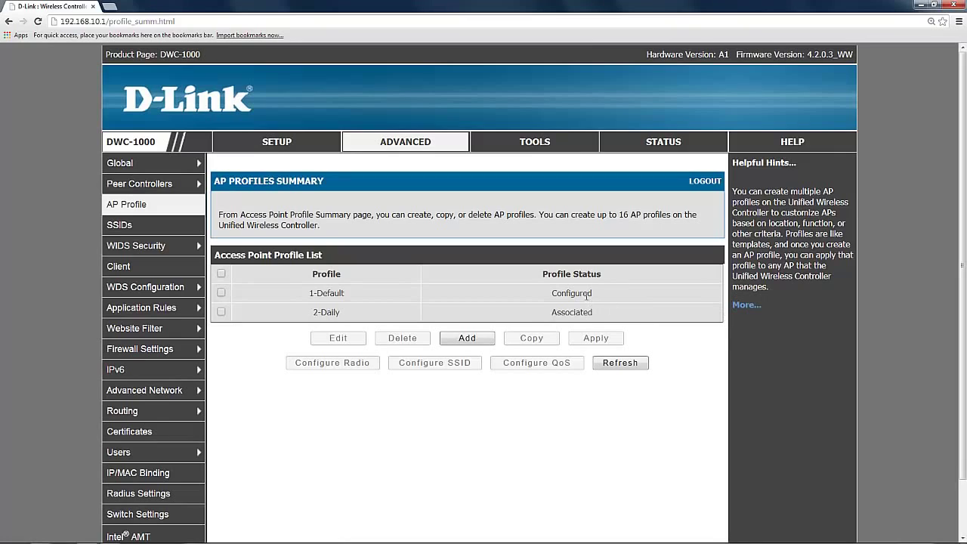
Step: Open the detailed AP Profile help and read through the profile status and radio configuration descriptions
{"action": "left_click", "coordinate": [741, 306]}
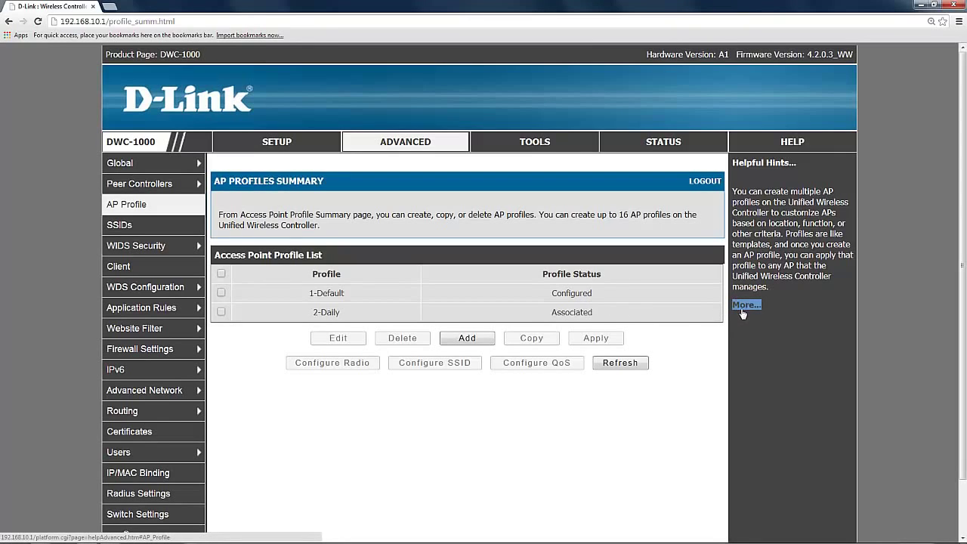
{"action": "left_click", "coordinate": [743, 309]}
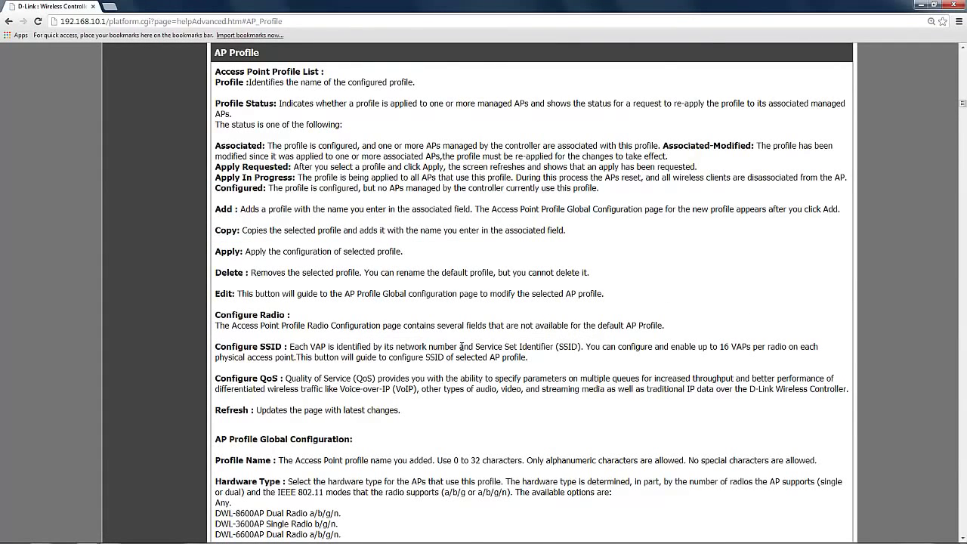
{"action": "scroll", "coordinate": [461, 347], "scroll_direction": "down", "scroll_amount": 12}
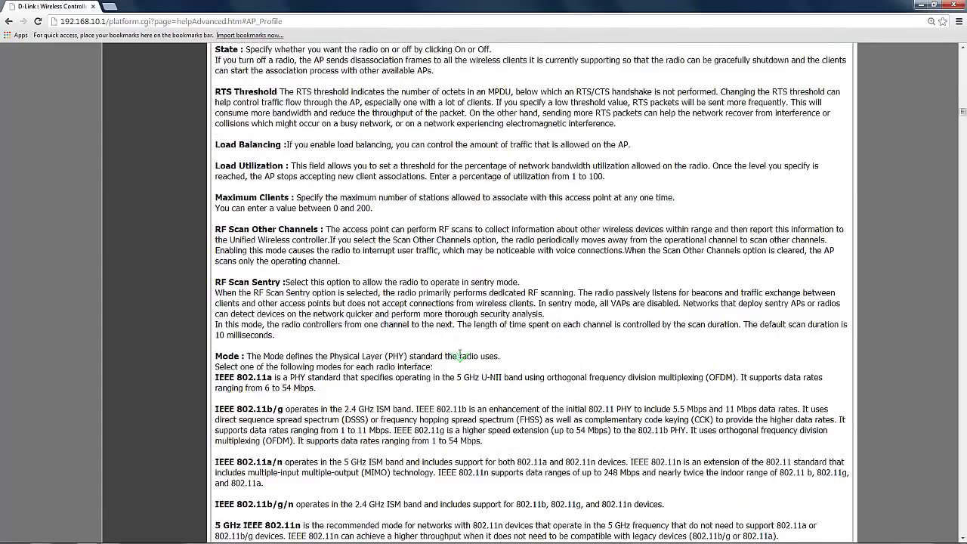
{"action": "scroll", "coordinate": [459, 355], "scroll_direction": "down", "scroll_amount": 2}
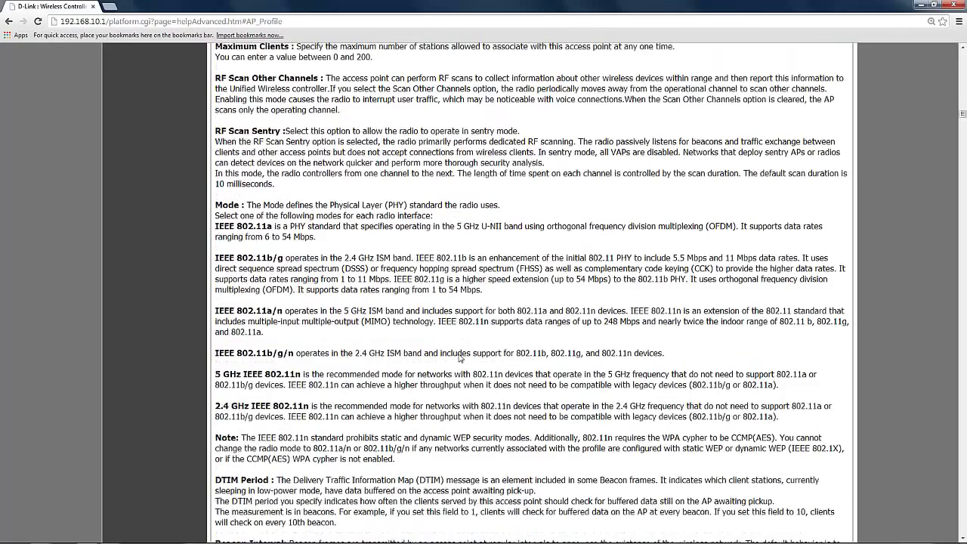
{"action": "scroll", "coordinate": [459, 357], "scroll_direction": "down", "scroll_amount": 4}
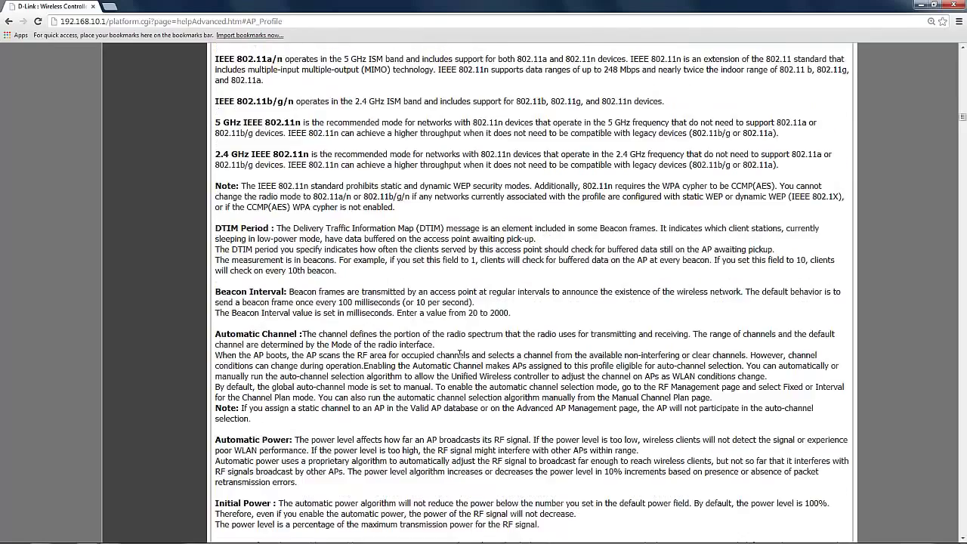
{"action": "scroll", "coordinate": [459, 355], "scroll_direction": "up", "scroll_amount": 20}
{"action": "scroll", "coordinate": [460, 356], "scroll_direction": "up", "scroll_amount": 20}
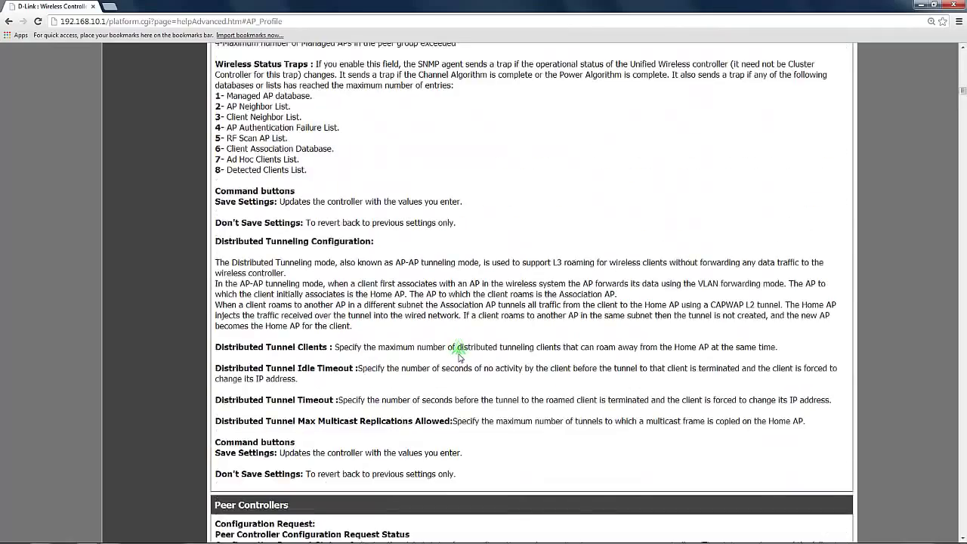